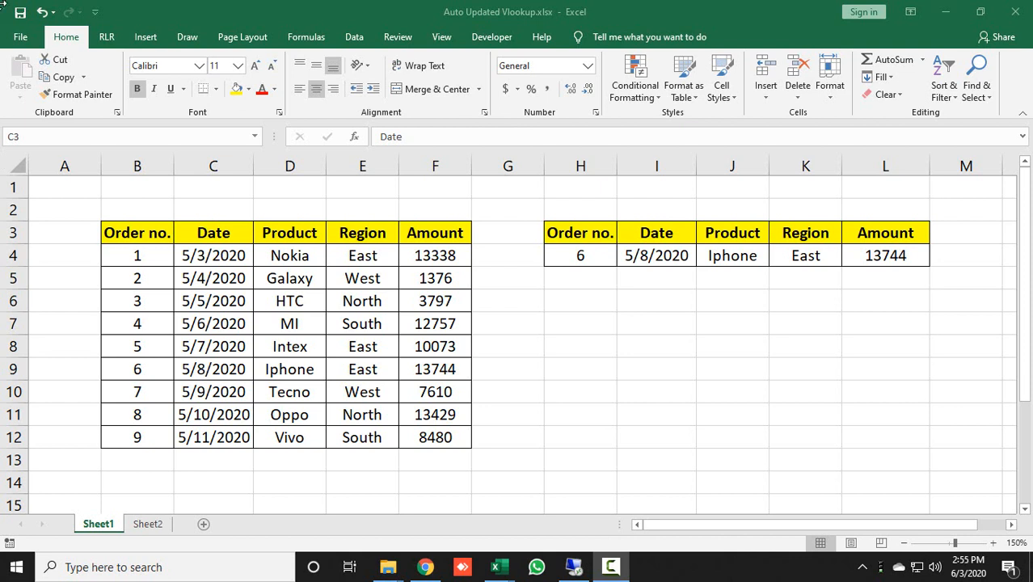
# Examine the order table in B3:F12 and the lookup row in H3:L4 on Sheet1.
pyautogui.click(136, 232)
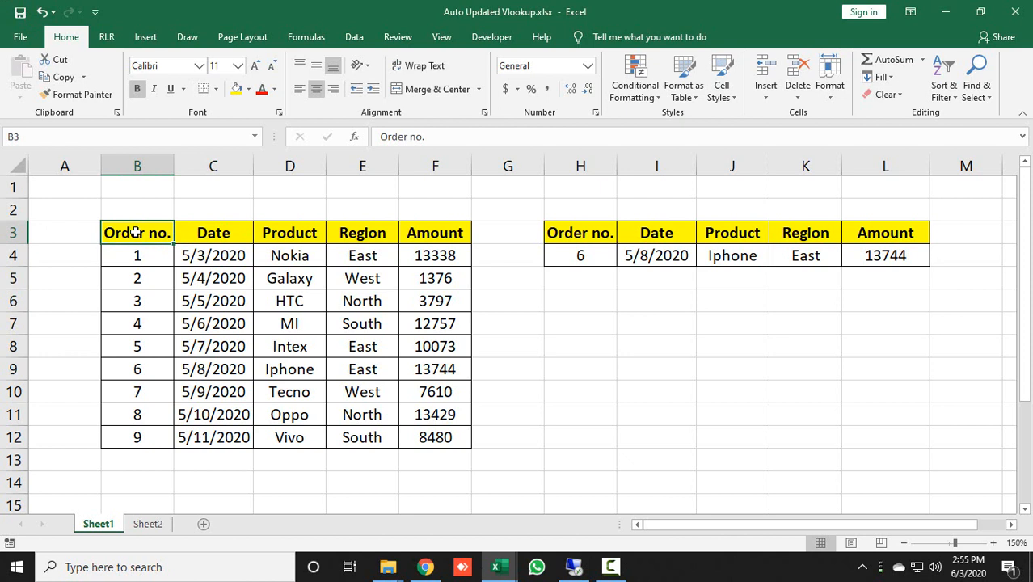
pyautogui.click(216, 233)
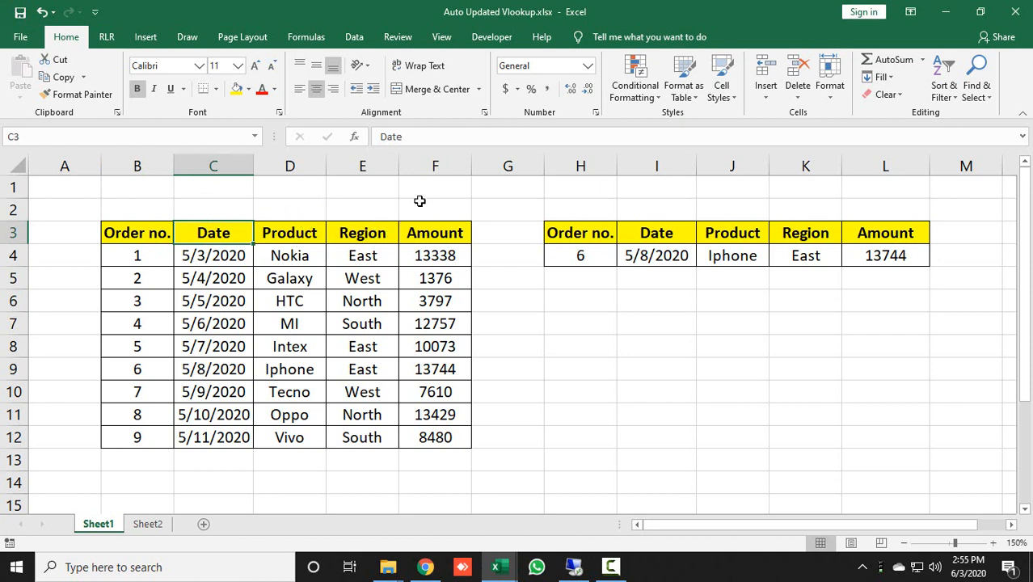
pyautogui.keyDown('shift'); pyautogui.click(133, 229); pyautogui.keyUp('shift')
pyautogui.moveTo(133, 228); pyautogui.dragTo(441, 414)
pyautogui.click(428, 323)
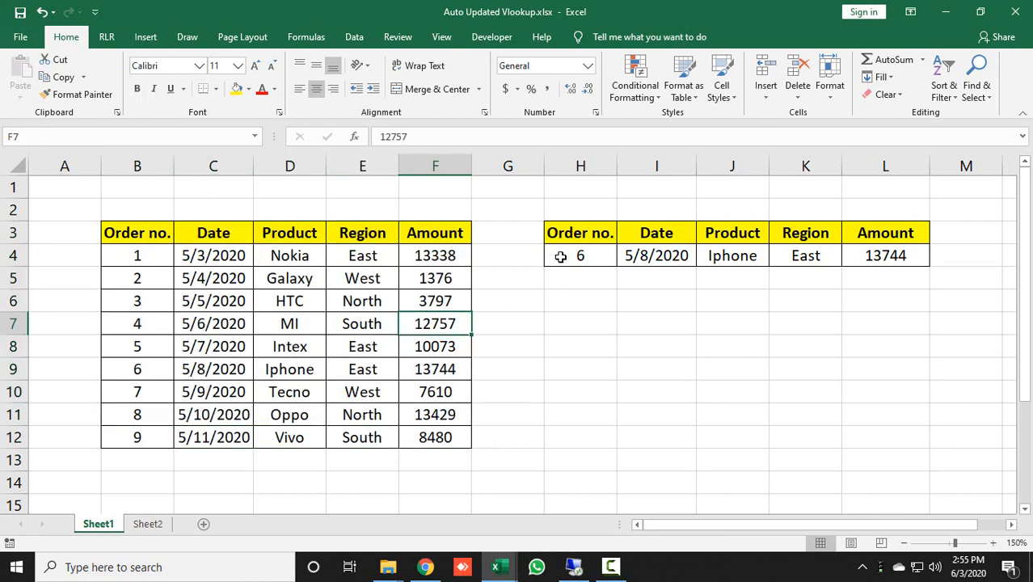
pyautogui.click(570, 232)
pyautogui.click(577, 255)
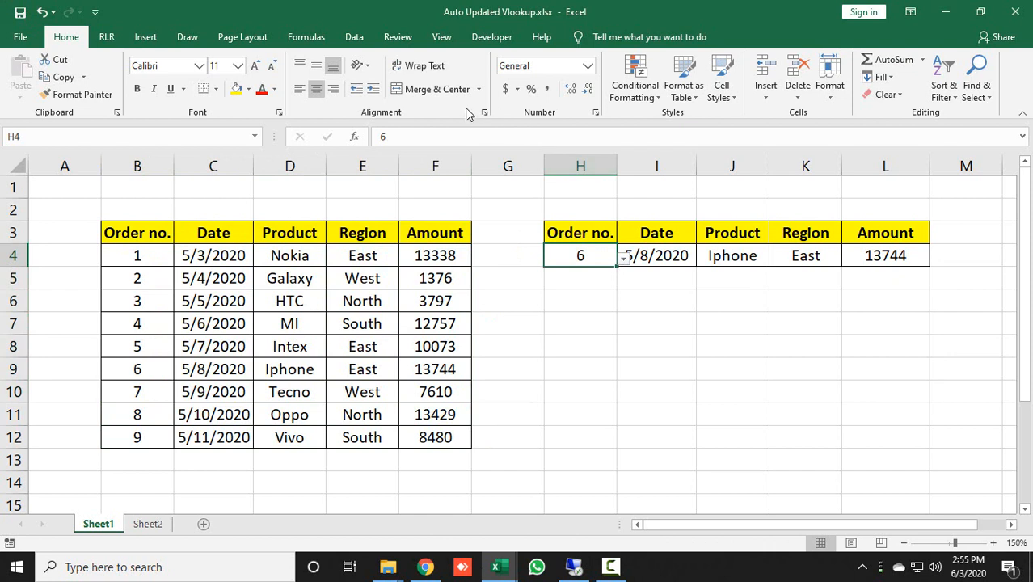
pyautogui.moveTo(683, 254); pyautogui.dragTo(872, 255)
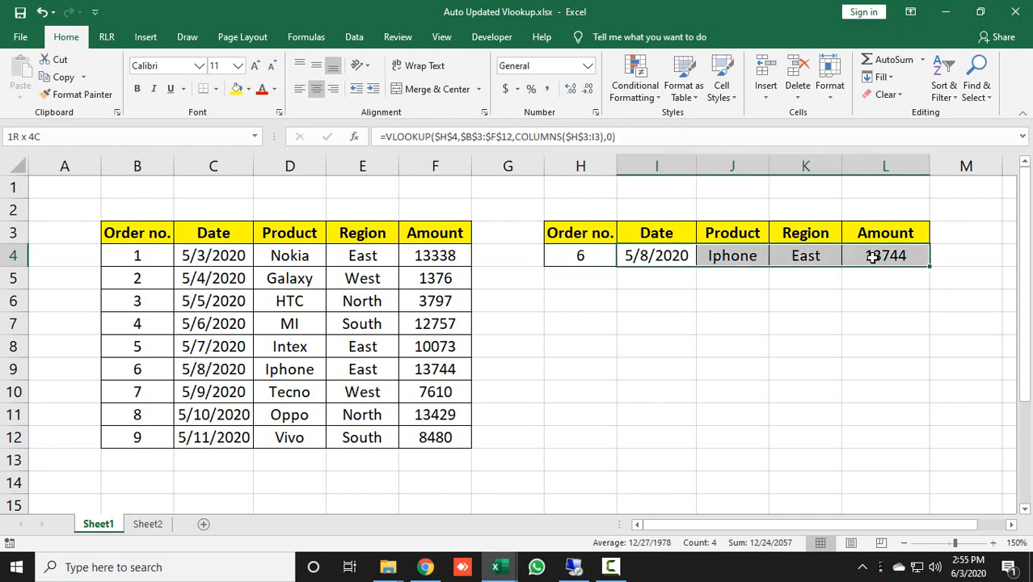
pyautogui.click(761, 325)
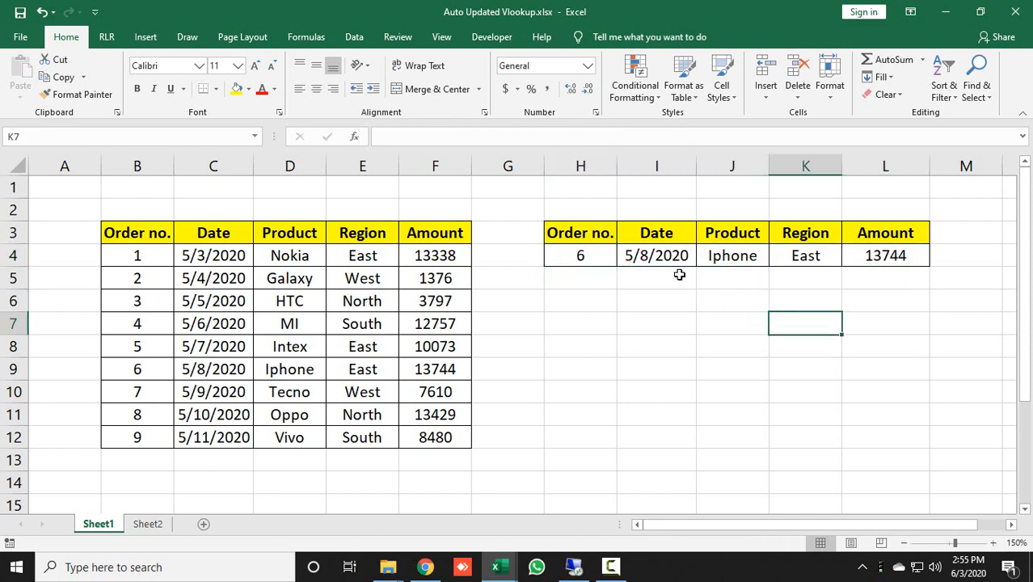
# Compare the lookup row with the order table and inspect the VLOOKUP formula in Date cell I4 on Sheet1.
pyautogui.press('Up')
pyautogui.press('Up')
pyautogui.press('Up')
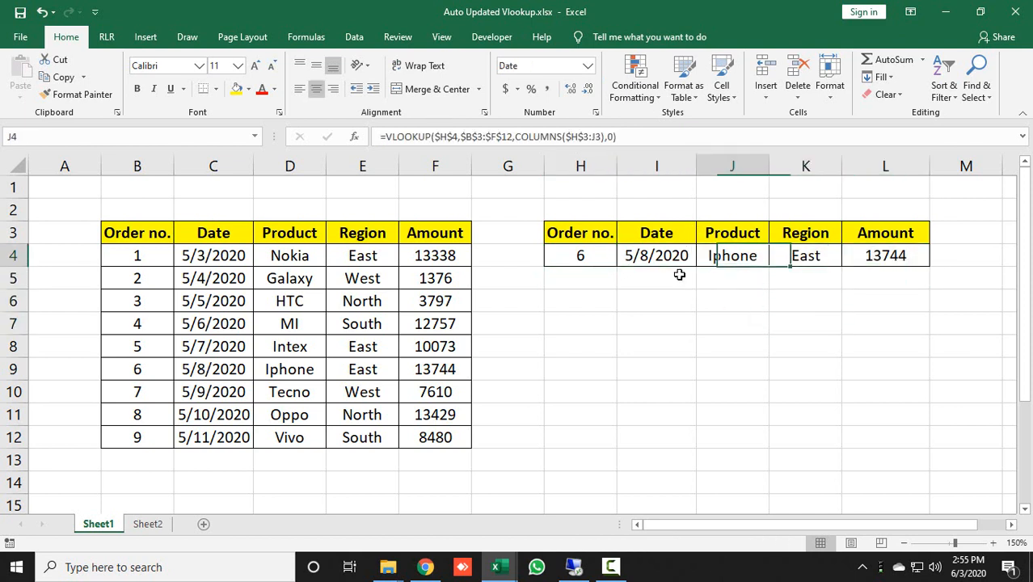
pyautogui.press('Left')
pyautogui.press('Left')
pyautogui.press('Left')
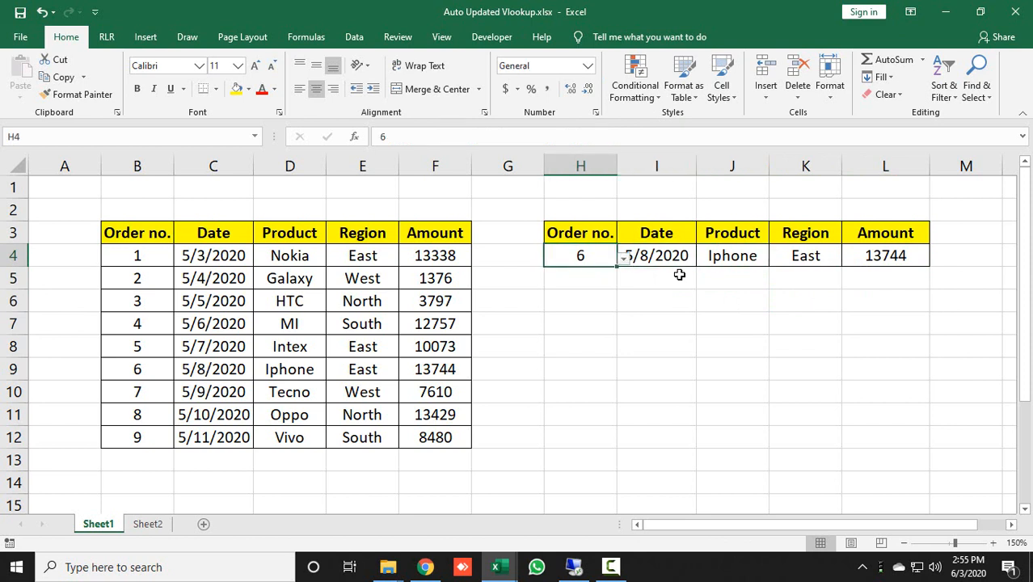
pyautogui.press('Left')
pyautogui.press('Left')
pyautogui.press('Left')
pyautogui.press('Left')
pyautogui.press('Left')
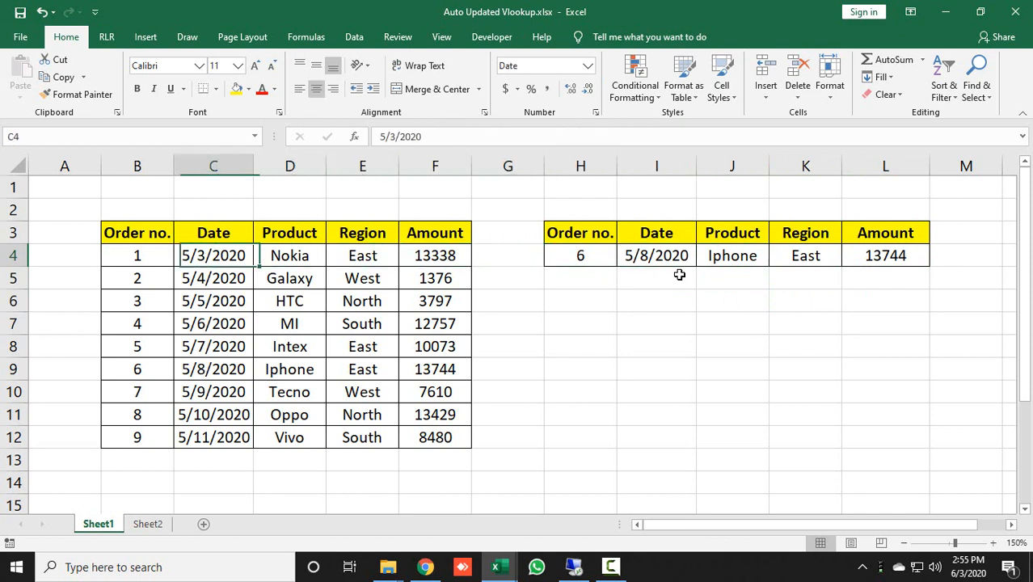
pyautogui.press('Right')
pyautogui.press('Right')
pyautogui.press('Right')
pyautogui.press('Right')
pyautogui.press('Right')
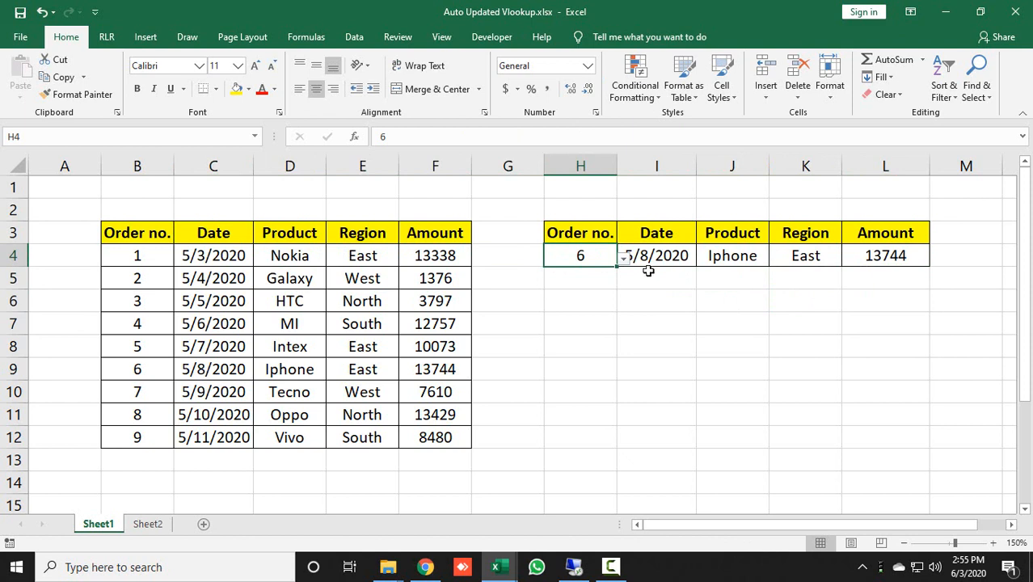
pyautogui.click(679, 257)
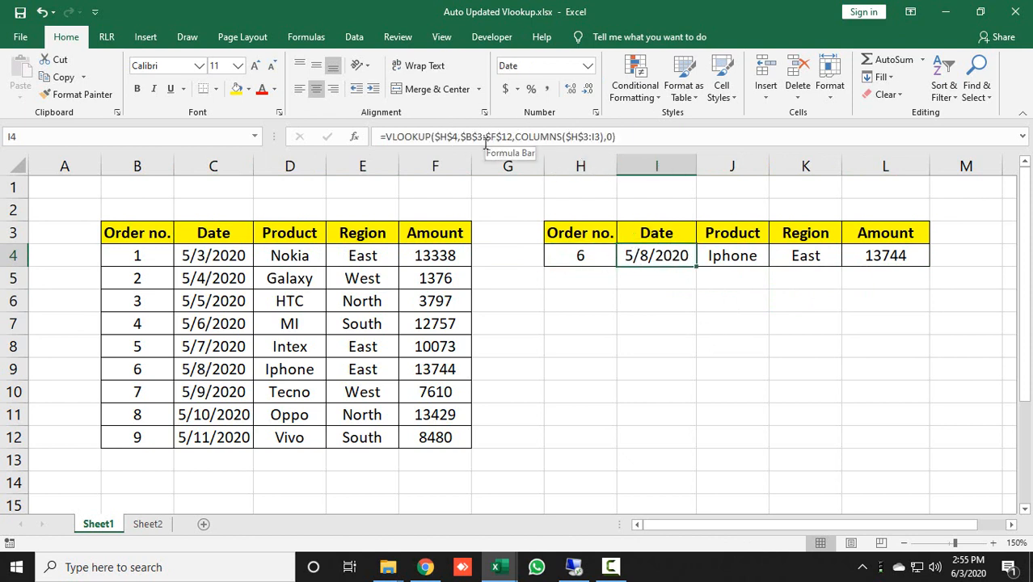
# Choose order number 8 from the validation list in lookup cell H4 on Sheet1.
pyautogui.click(590, 295)
pyautogui.click(595, 255)
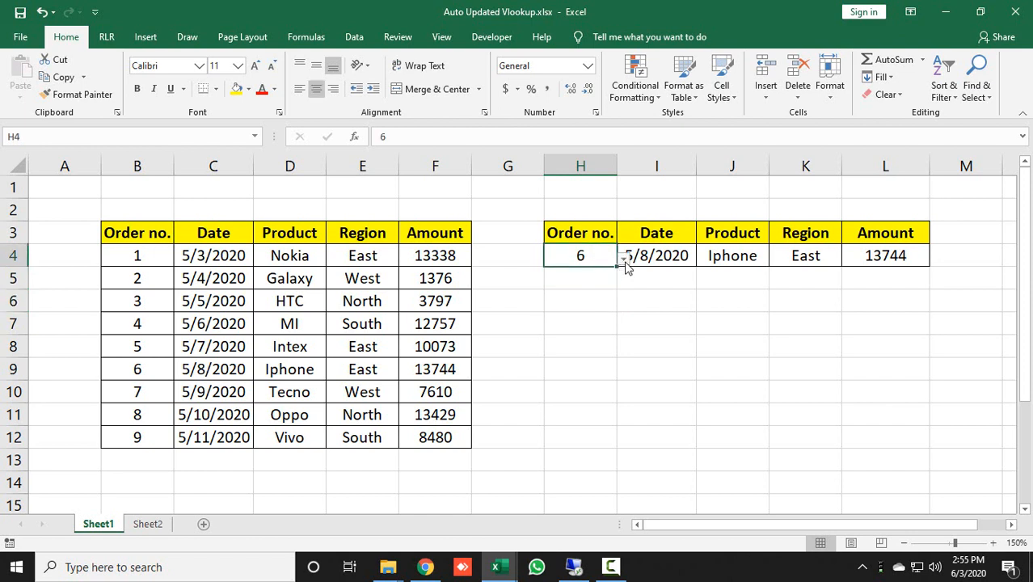
pyautogui.click(623, 259)
pyautogui.click(580, 365)
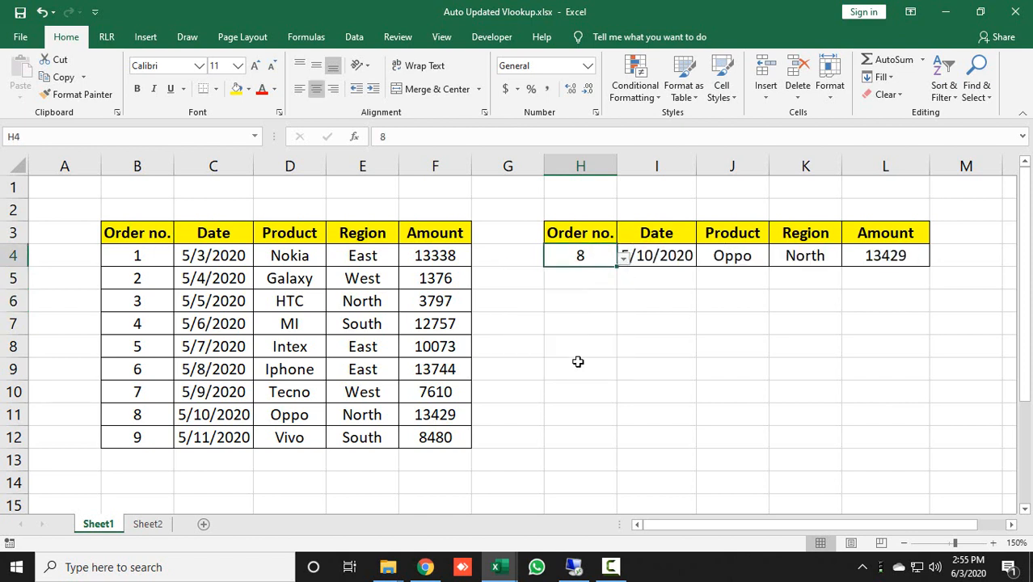
pyautogui.click(619, 321)
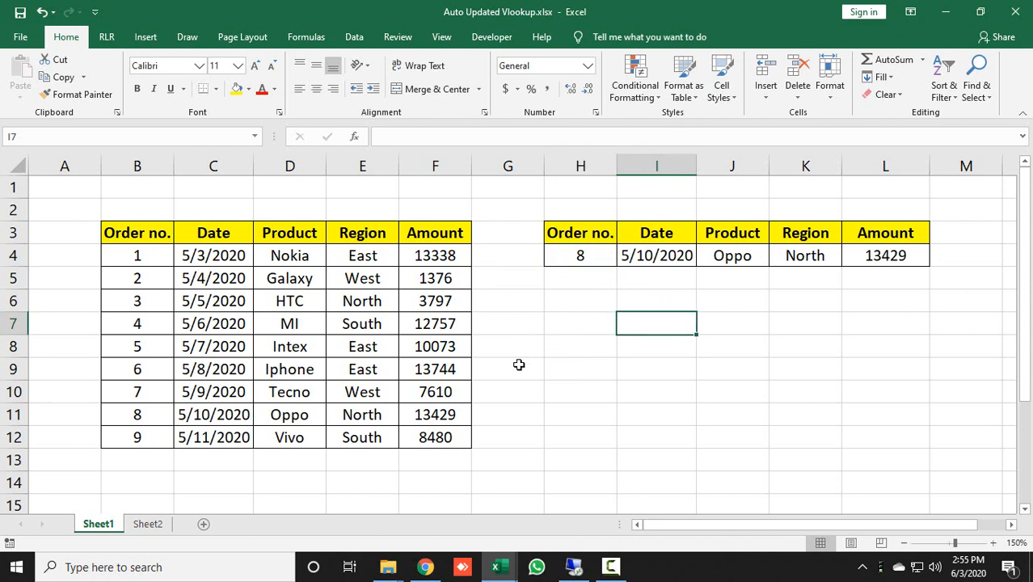
# Open Sheet2 and examine its order table, the VLOOKUP formula in I4 and the order number choices in H4.
pyautogui.click(148, 526)
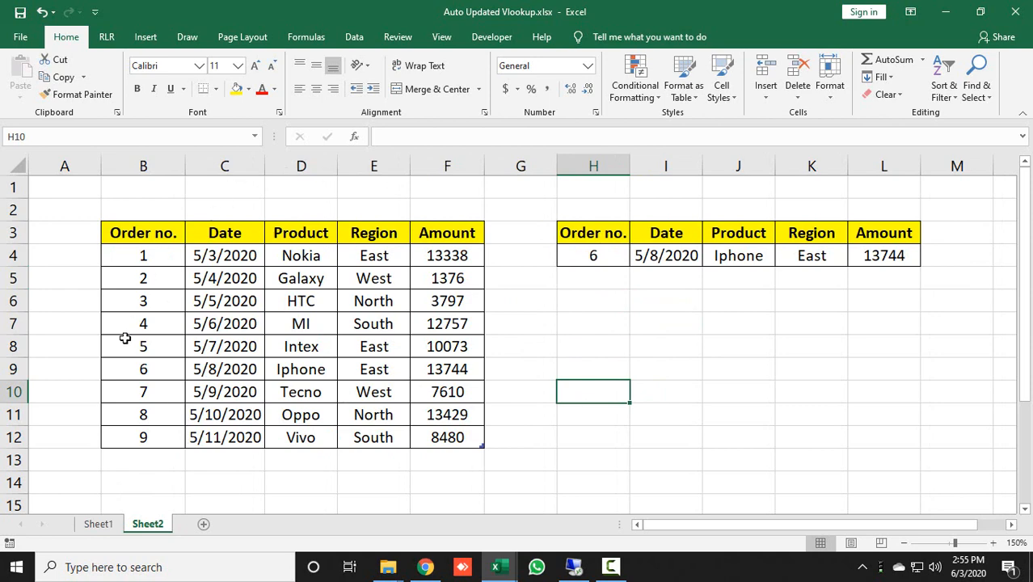
pyautogui.moveTo(143, 230); pyautogui.dragTo(402, 434)
pyautogui.click(142, 241)
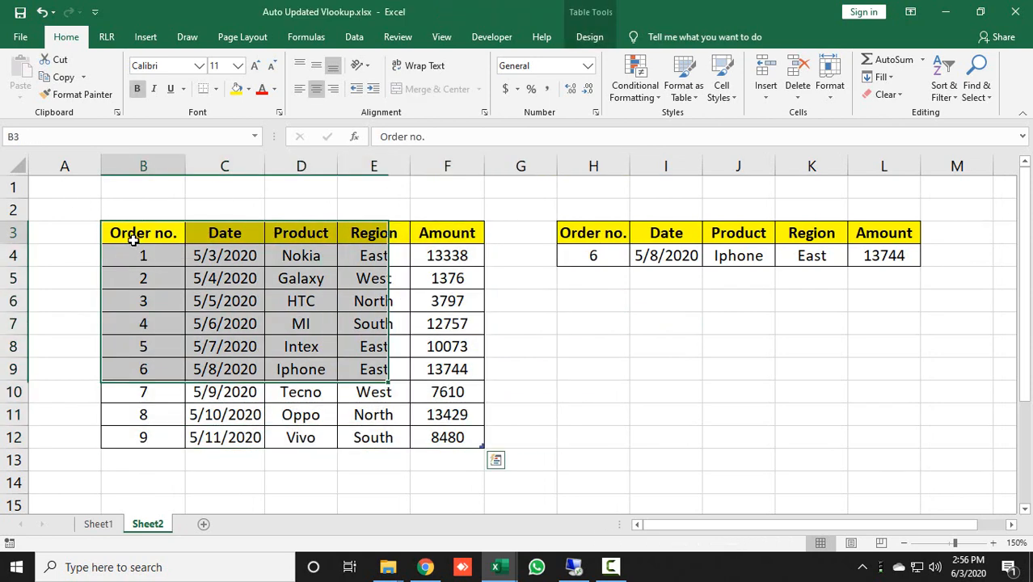
pyautogui.click(447, 433)
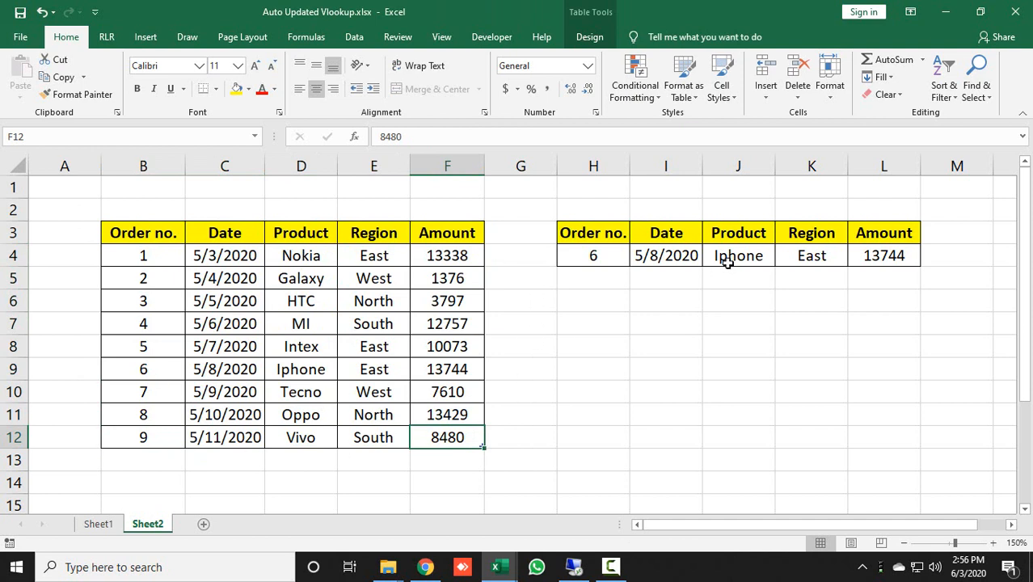
pyautogui.click(665, 257)
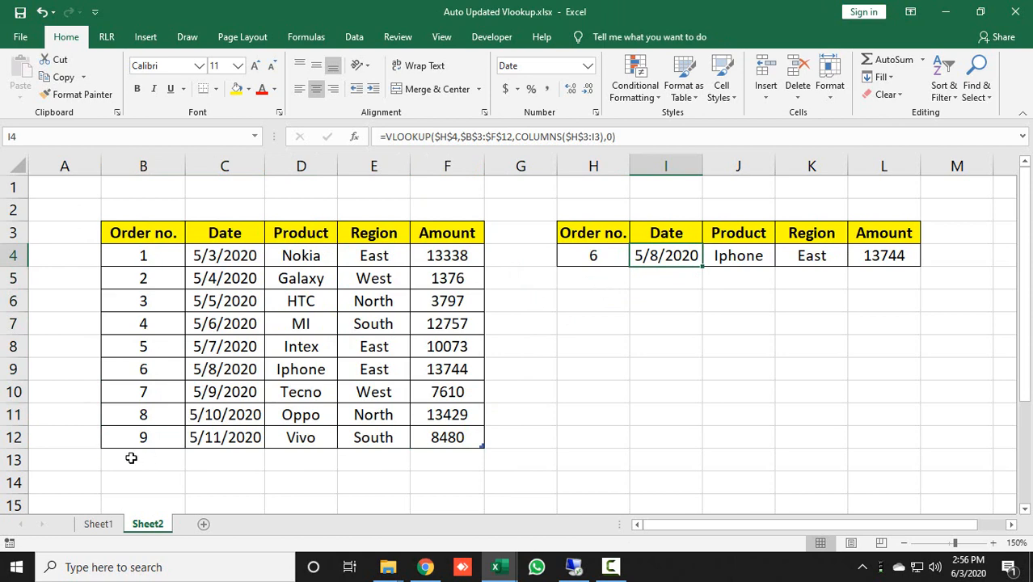
pyautogui.moveTo(131, 458); pyautogui.dragTo(427, 480)
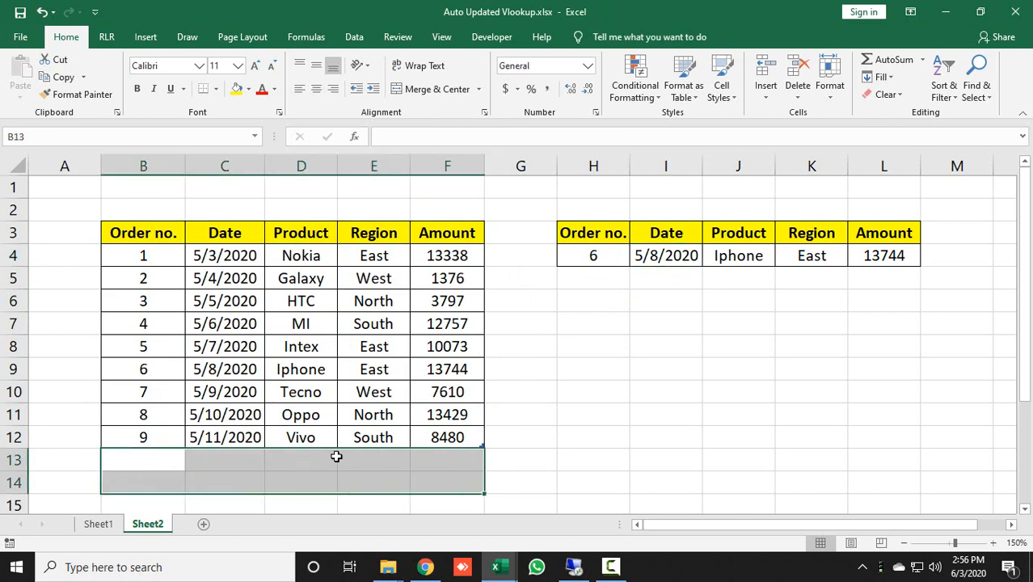
pyautogui.click(615, 252)
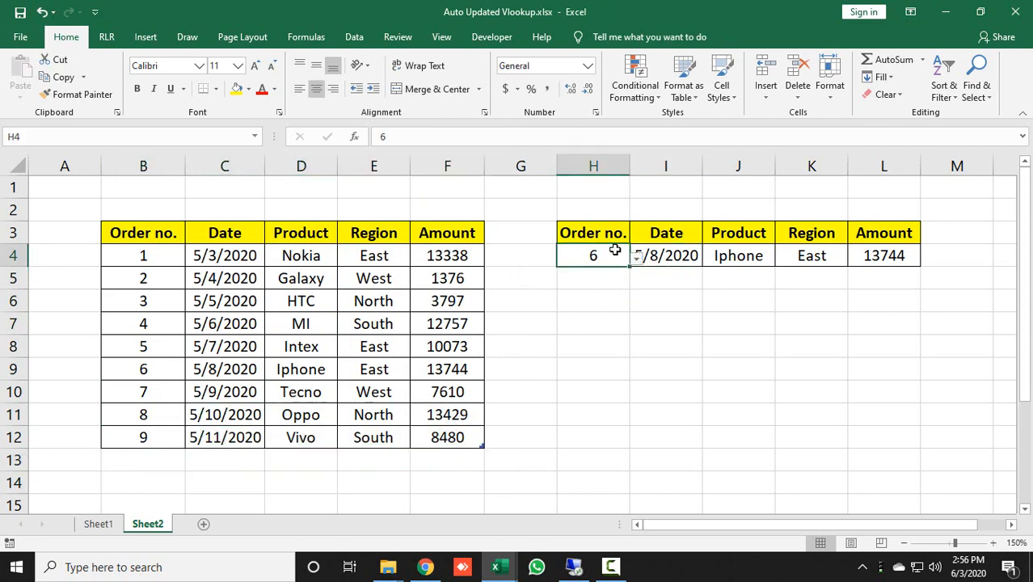
pyautogui.click(637, 258)
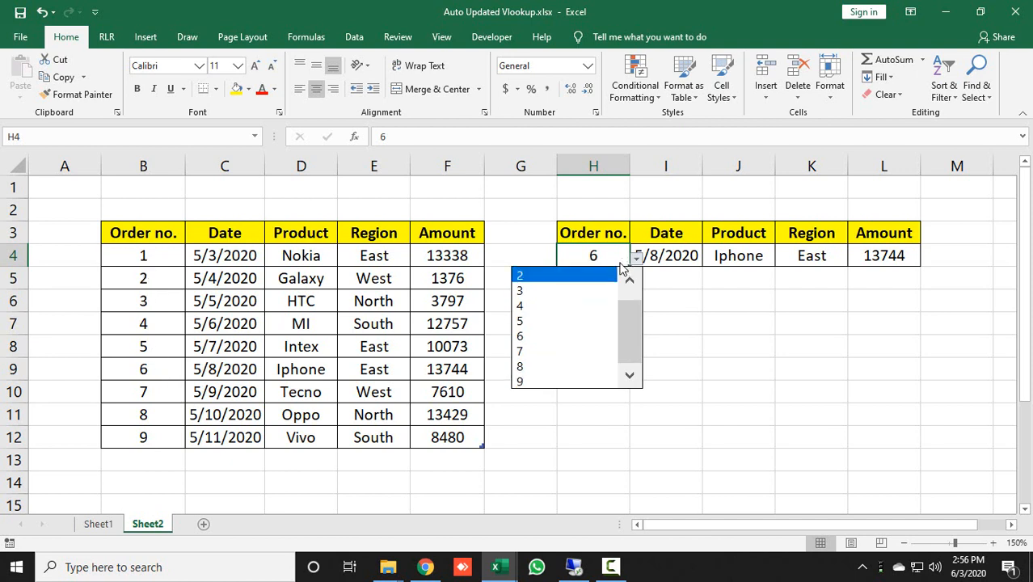
pyautogui.click(198, 451)
# Start a new record in row 13 of Sheet2 with order number 10 and today's date, 6/3/2020.
pyautogui.click(140, 455)
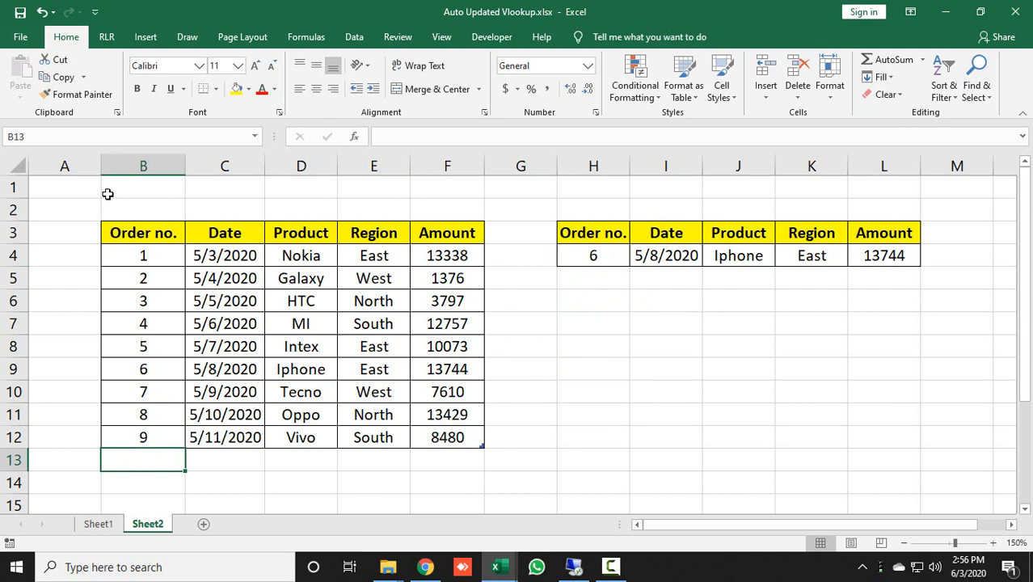
pyautogui.write('010')
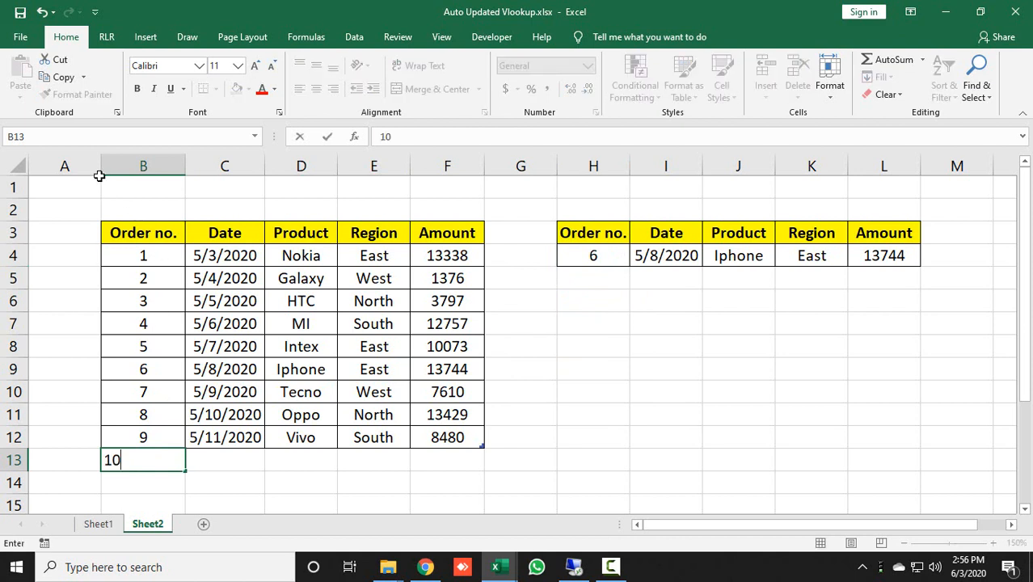
pyautogui.press('Return')
pyautogui.press('Up')
pyautogui.press('Right')
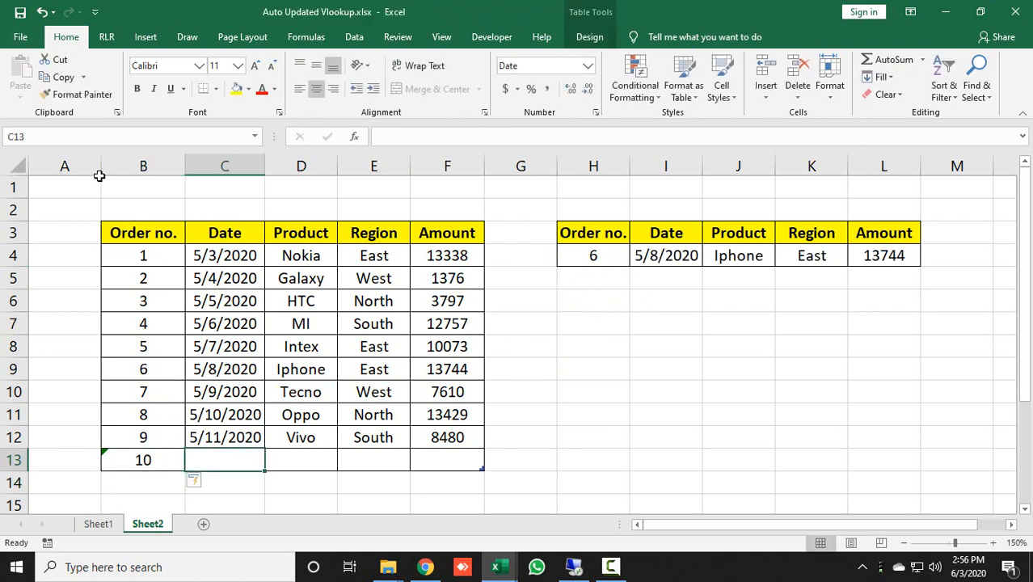
pyautogui.hotkey('ctrl', ';')
pyautogui.press('Return')
pyautogui.press('Up')
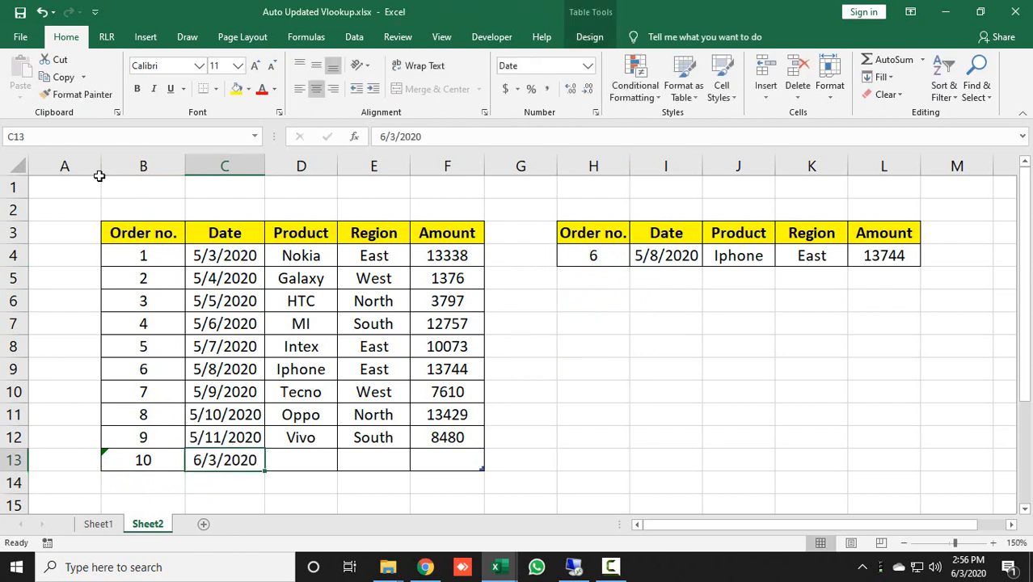
# Enter Samsung as the product for order 10 in cell D13.
pyautogui.press('Right')
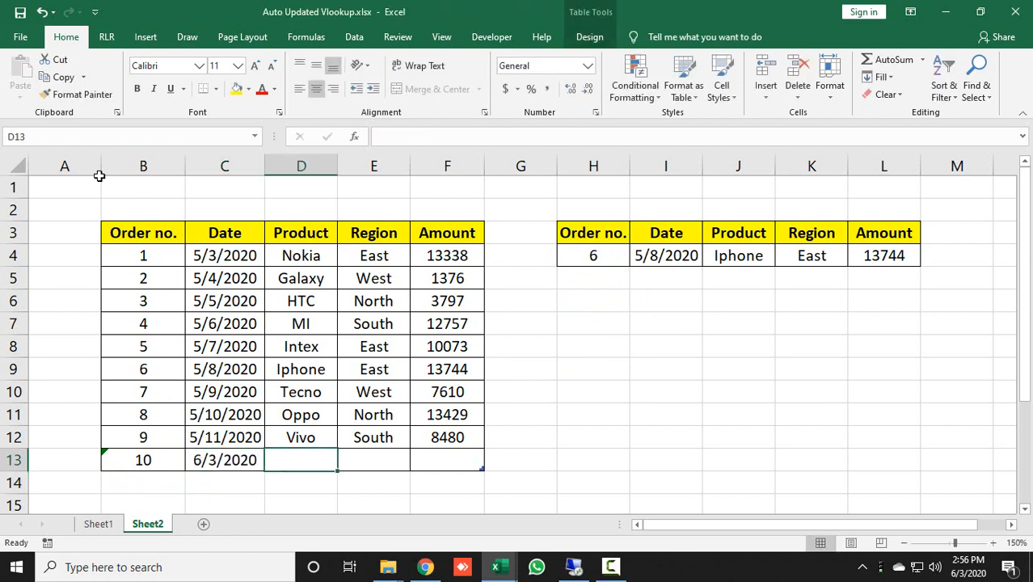
pyautogui.press('Up')
pyautogui.press('Down')
pyautogui.write('Samsung')
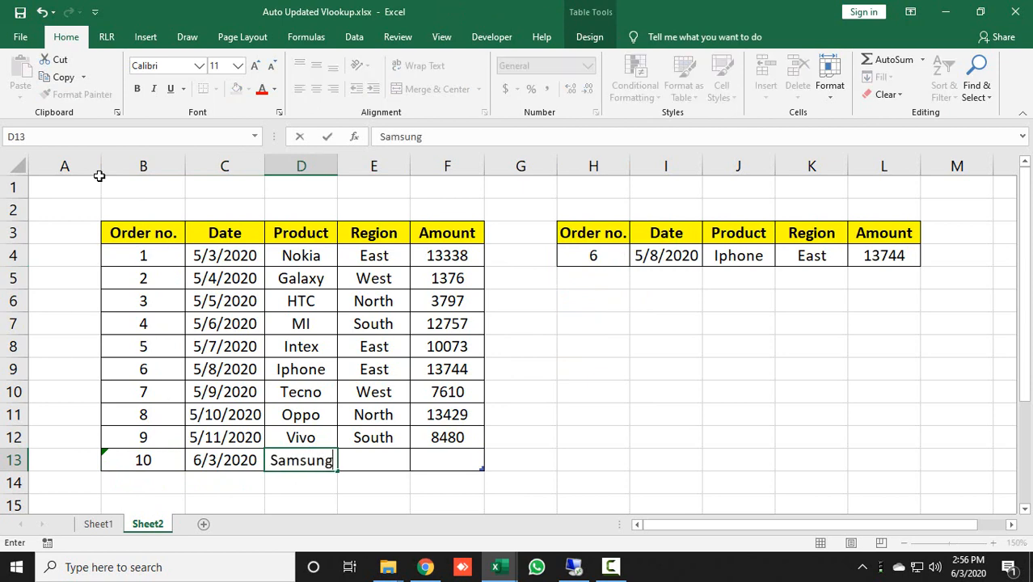
pyautogui.press('Return')
pyautogui.press('Up')
# Complete the order 10 record with region East in E13 and amount 9550 in F13.
pyautogui.press('Right')
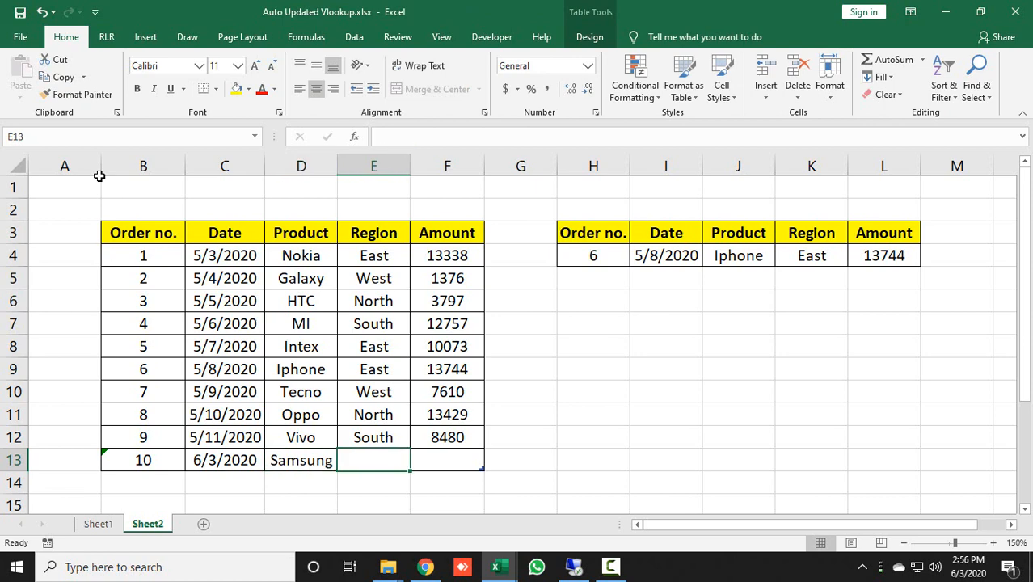
pyautogui.write('East')
pyautogui.hotkey('ctrl', 'Return')
pyautogui.press('Right')
pyautogui.write('95')
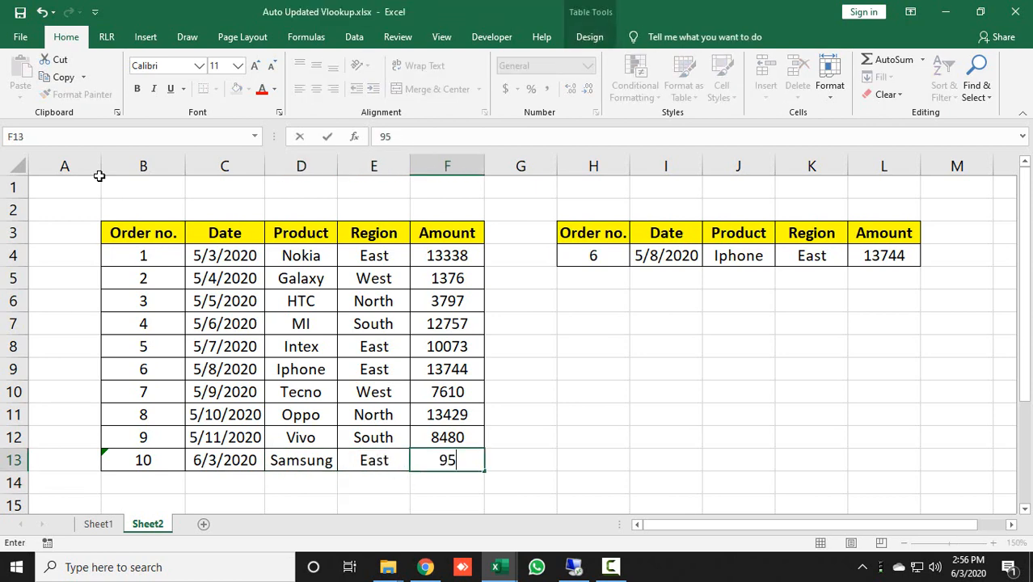
pyautogui.write('50')
pyautogui.press('Tab')
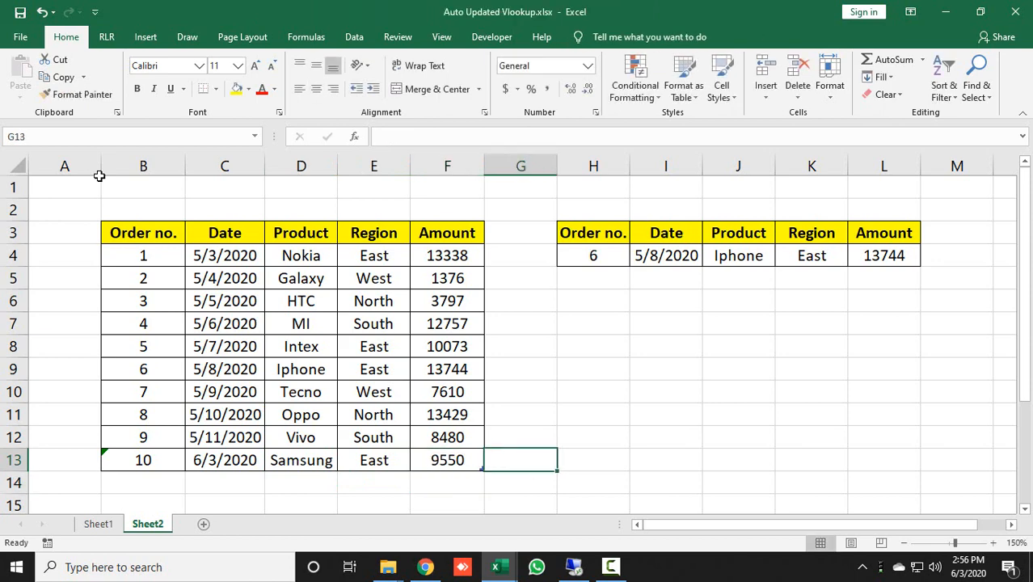
# Choose the new order number 10 from the validation list in lookup cell H4 on Sheet2.
pyautogui.click(608, 260)
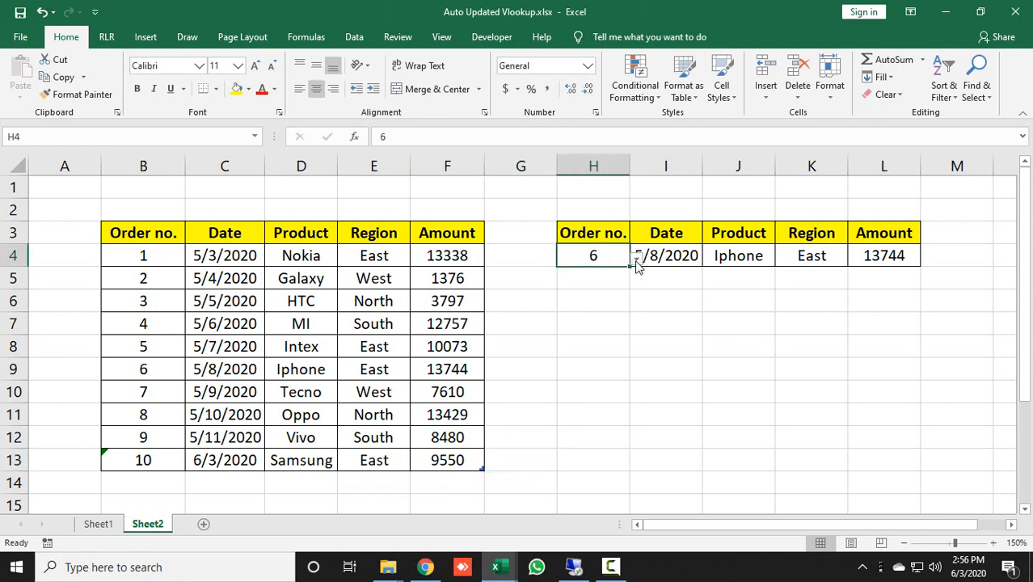
pyautogui.click(638, 256)
pyautogui.scroll(1, 632, 307)
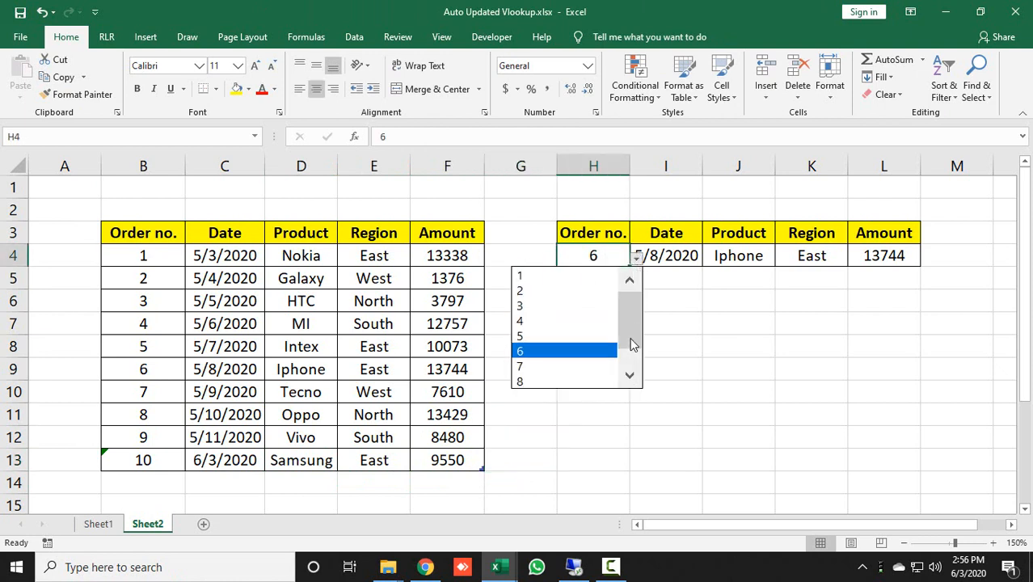
pyautogui.scroll(-1, 632, 345)
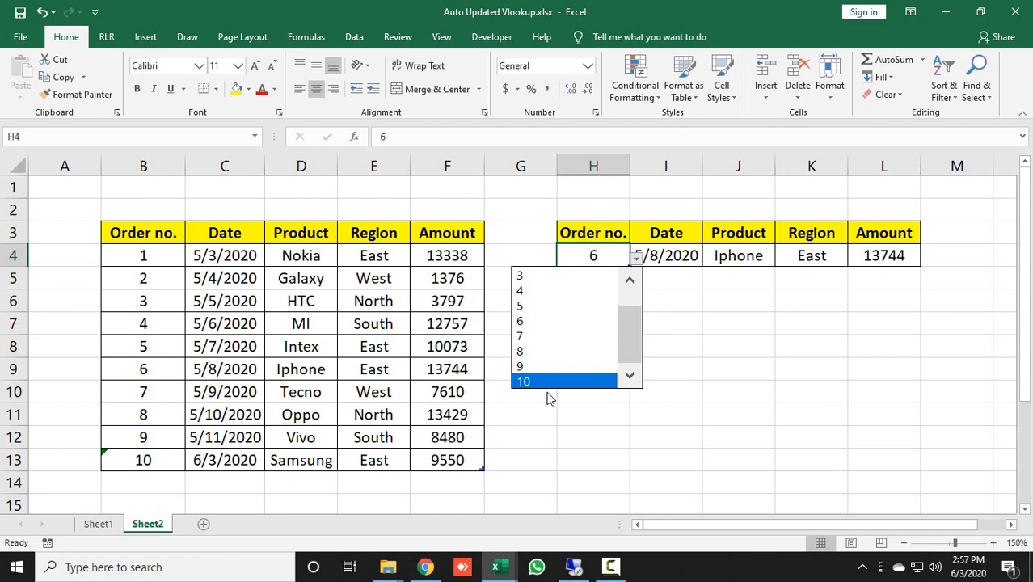
pyautogui.press('Escape')
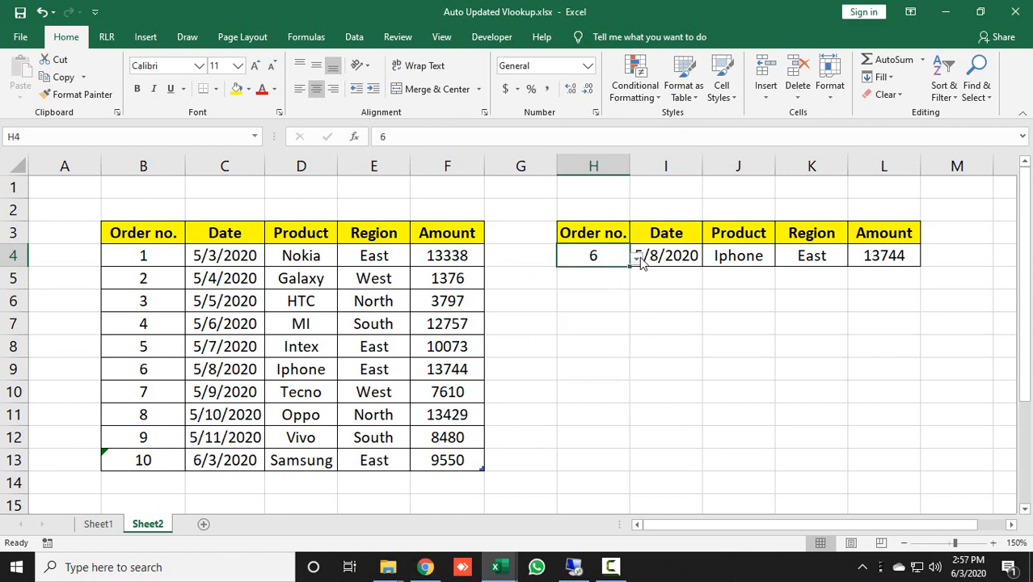
pyautogui.click(638, 256)
pyautogui.click(577, 379)
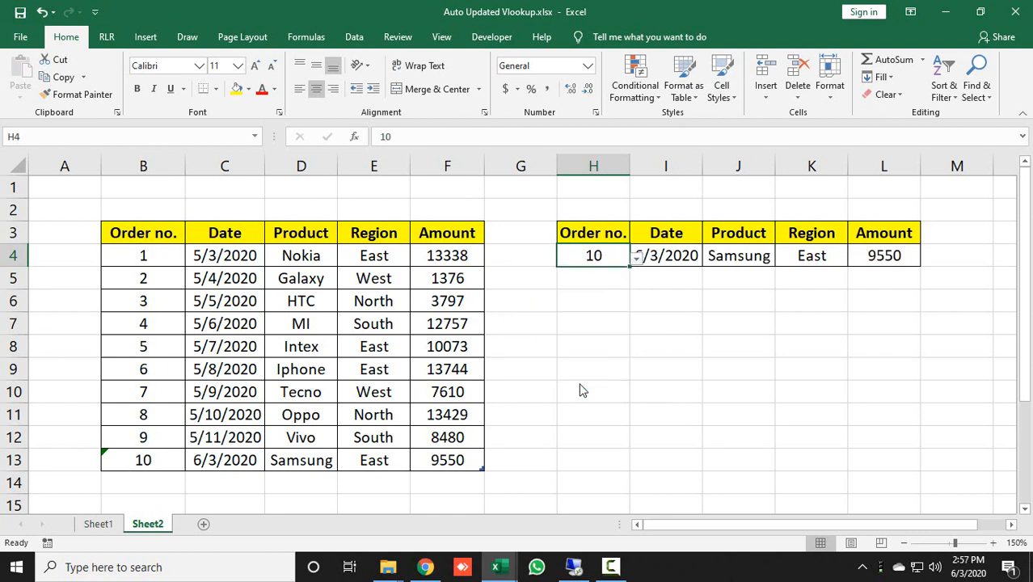
pyautogui.click(651, 280)
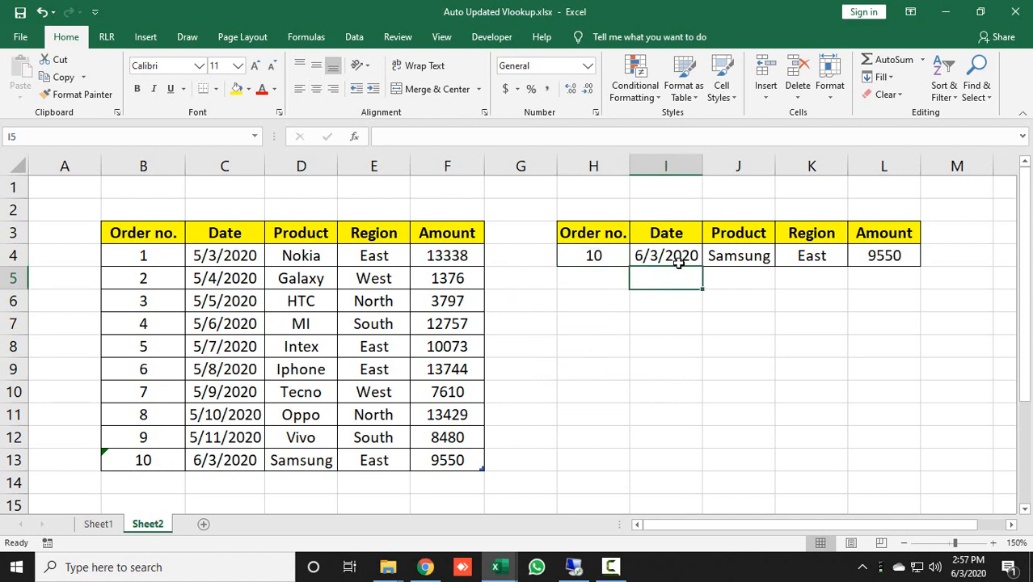
pyautogui.click(598, 259)
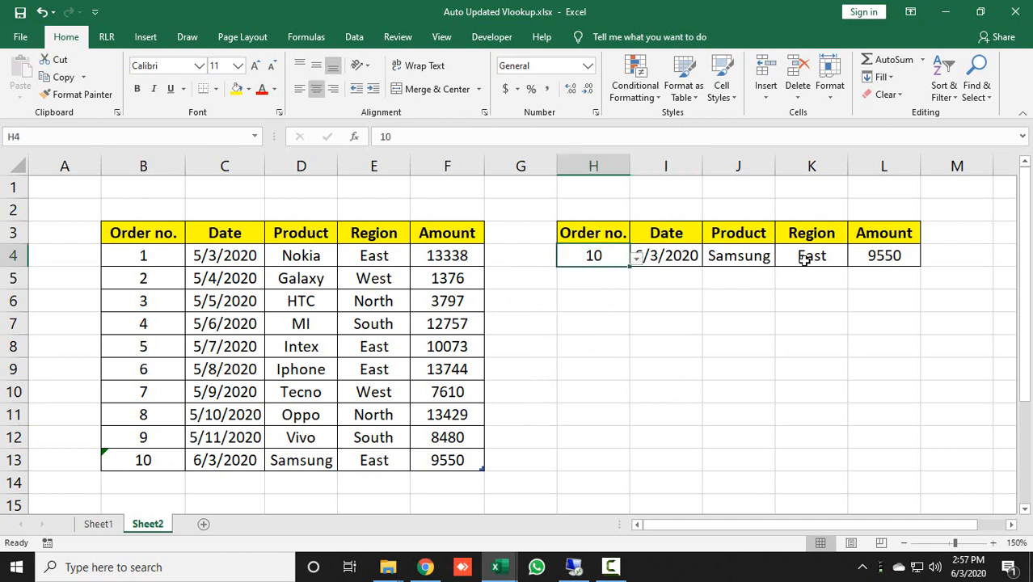
# Start a new record in row 14 of Sheet2 with order number 11 and today's date, 6/3/2020.
pyautogui.click(161, 485)
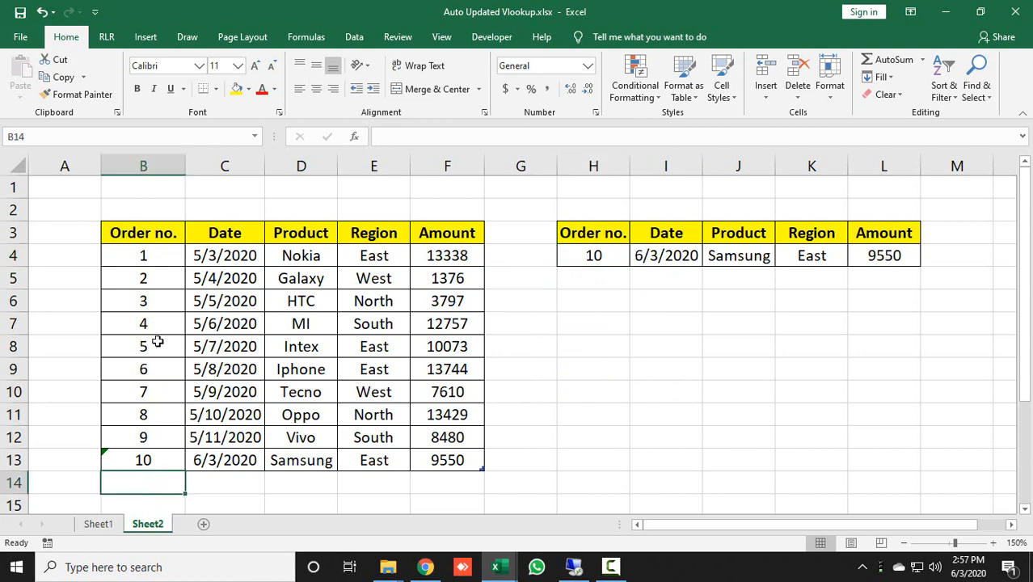
pyautogui.write('11')
pyautogui.press('Return')
pyautogui.press('Up')
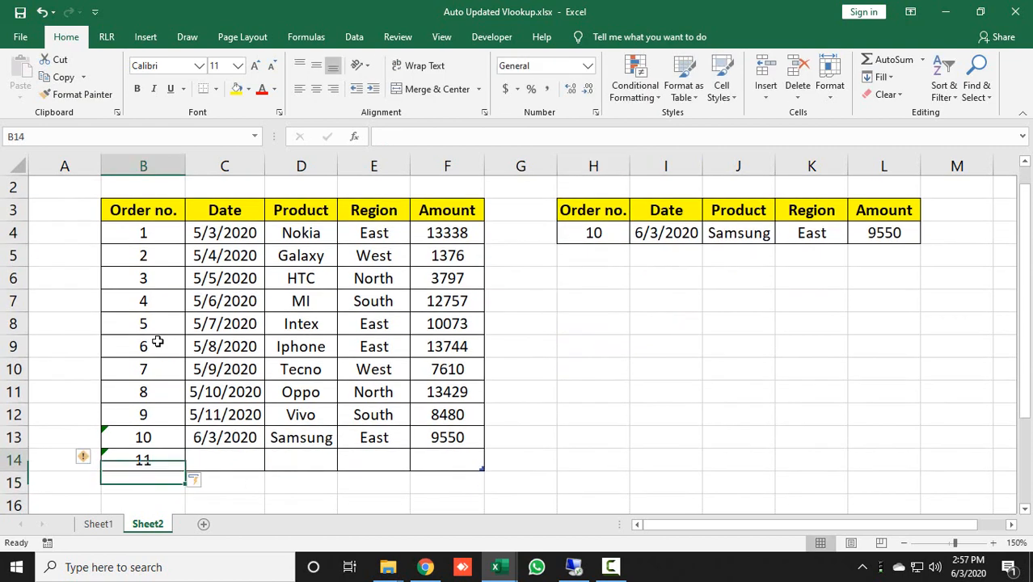
pyautogui.press('Right')
pyautogui.hotkey('ctrl', ';')
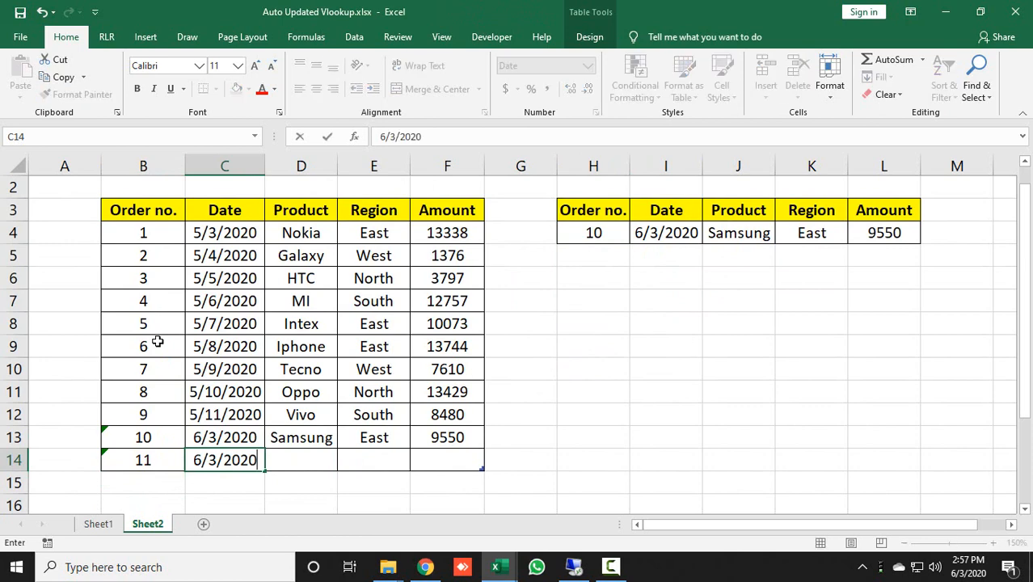
# Complete the order 11 record with product Techno, region West and amount 8500 in D14:F14.
pyautogui.press('Tab')
pyautogui.write('Techno')
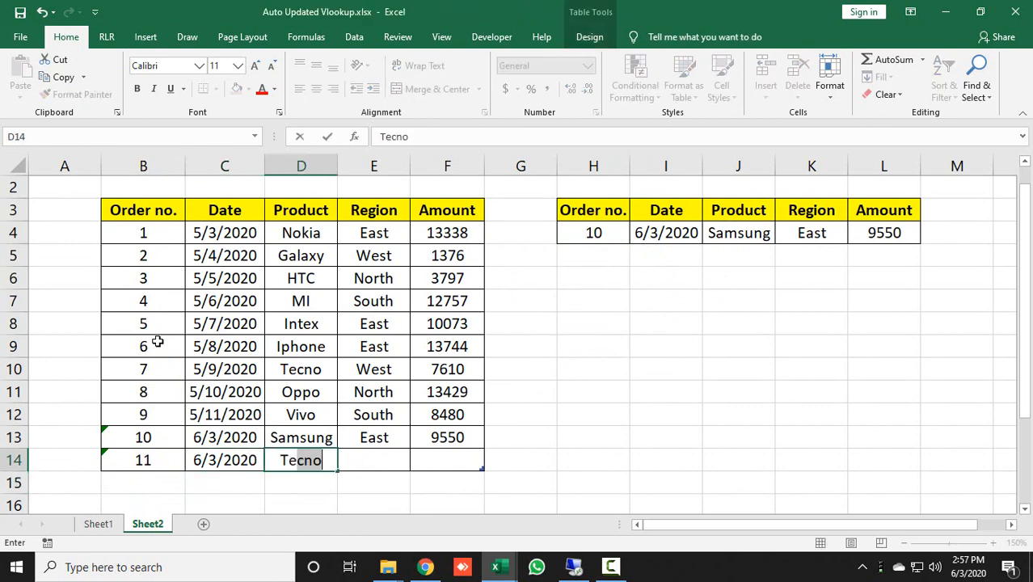
pyautogui.press('Tab')
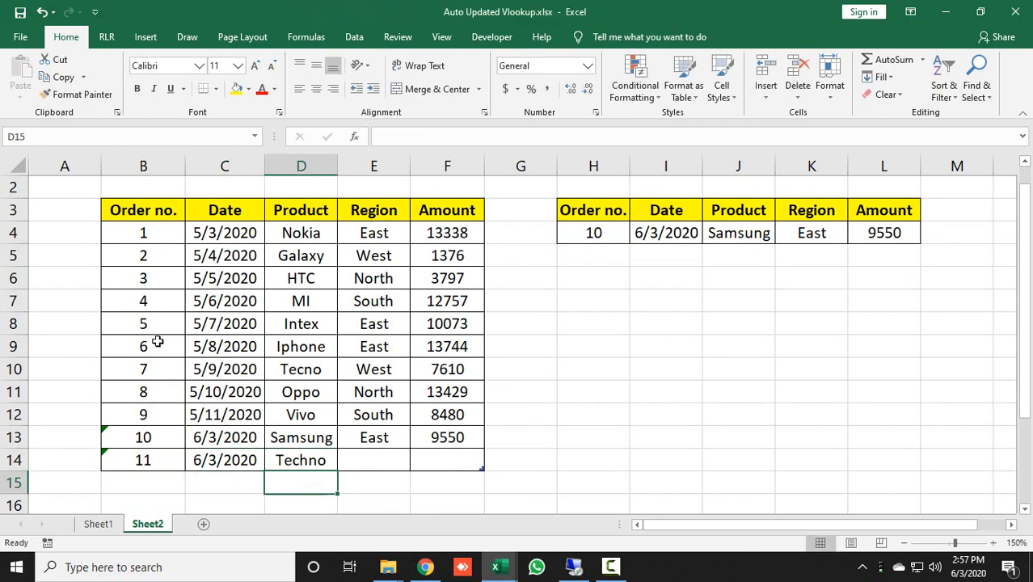
pyautogui.write('West')
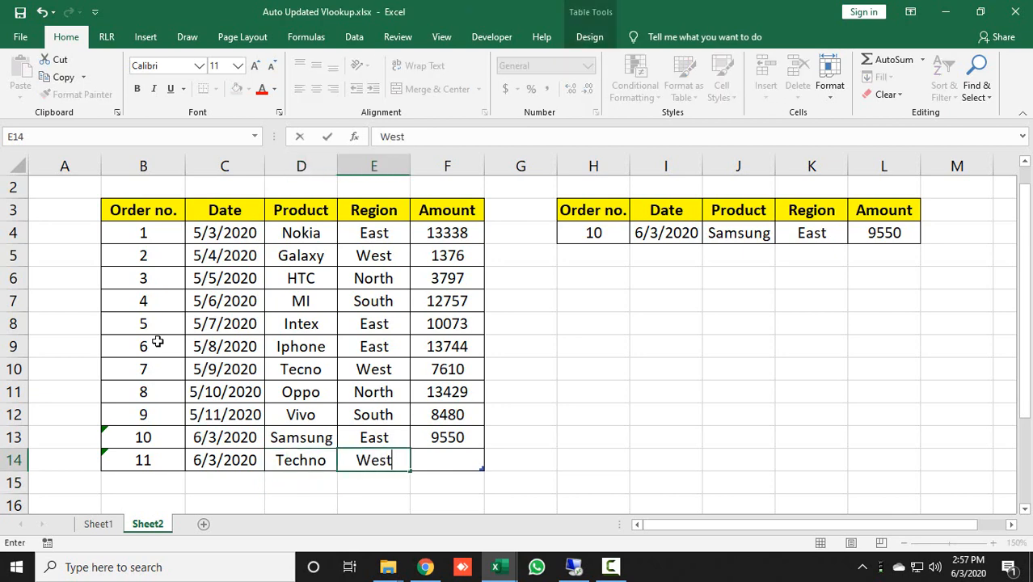
pyautogui.press('Tab')
pyautogui.write('8500')
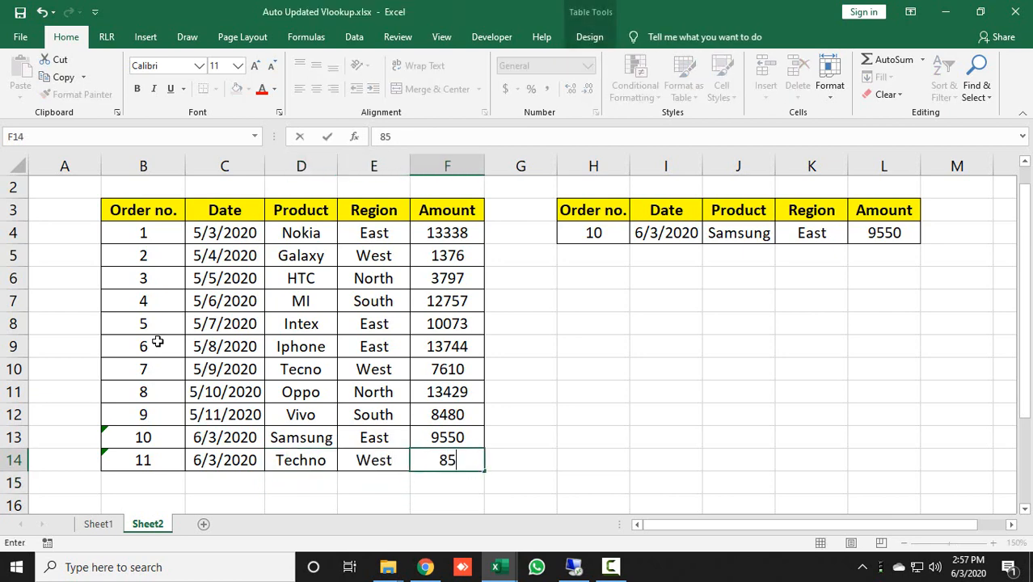
pyautogui.press('Return')
pyautogui.press('Up')
pyautogui.press('Up')
pyautogui.press('Right')
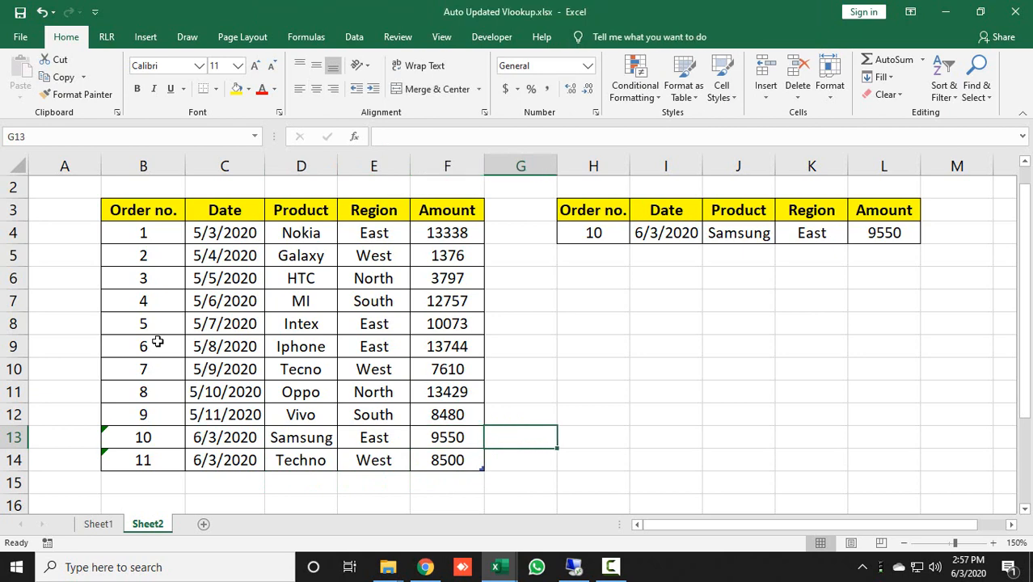
# Choose order number 11 from the validation list in lookup cell H4.
pyautogui.click(616, 233)
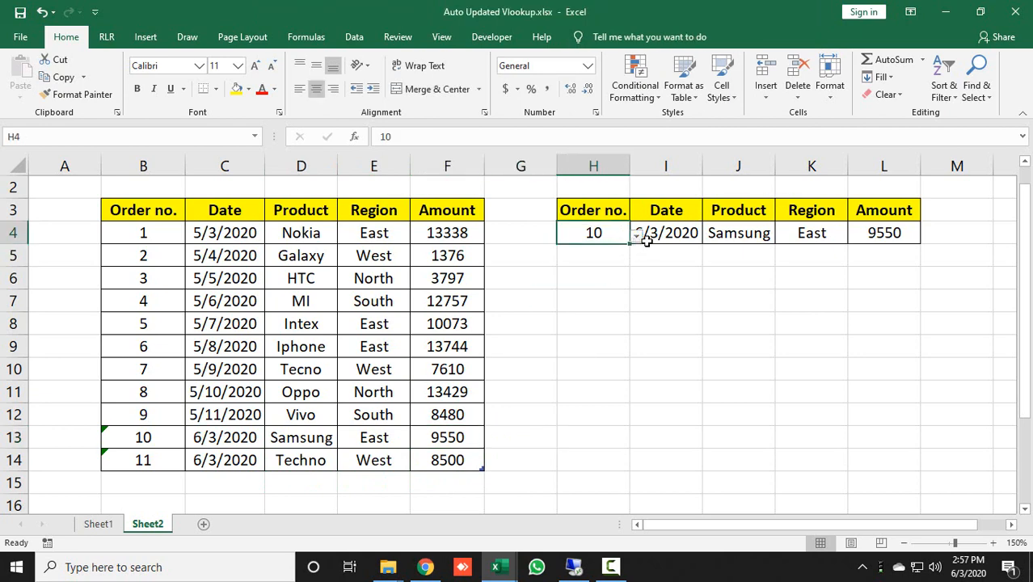
pyautogui.click(636, 235)
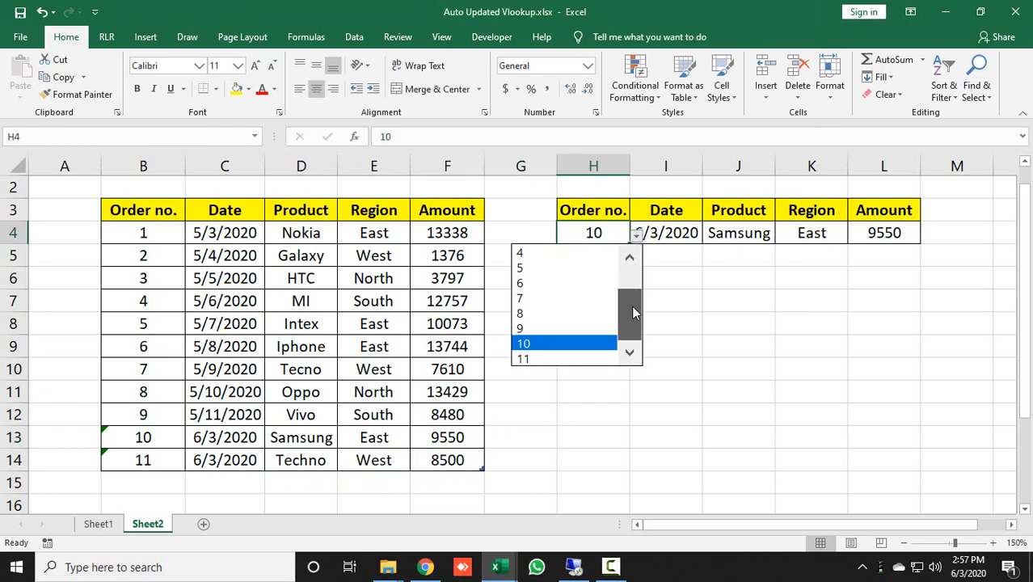
pyautogui.click(545, 359)
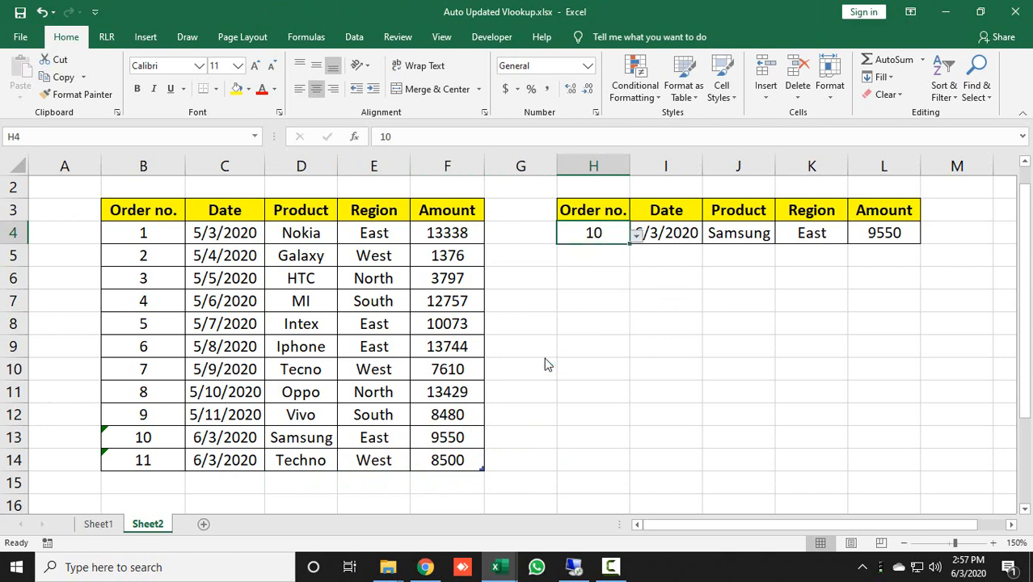
pyautogui.click(666, 346)
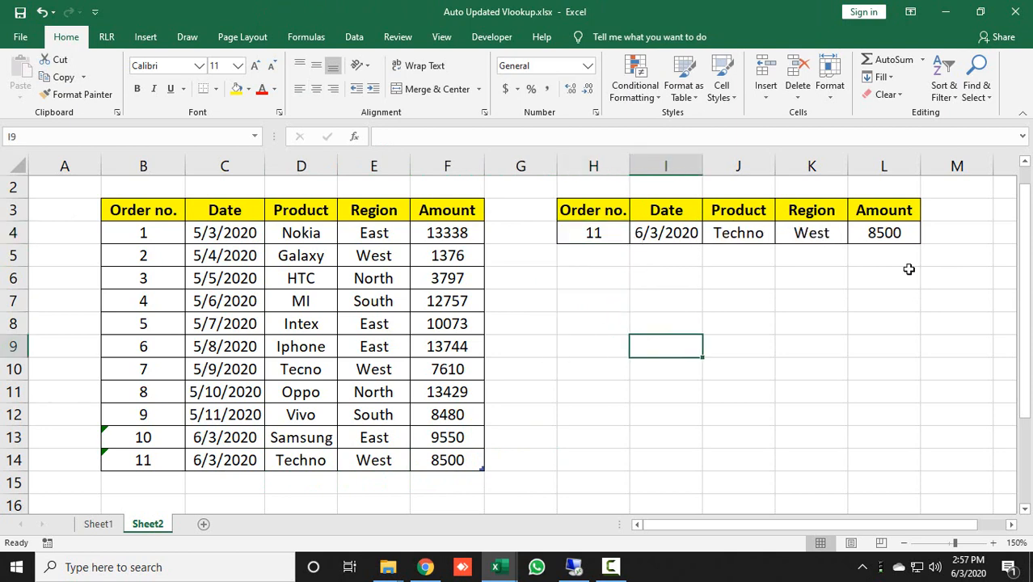
pyautogui.moveTo(1021, 321); pyautogui.dragTo(1019, 310)
pyautogui.click(812, 345)
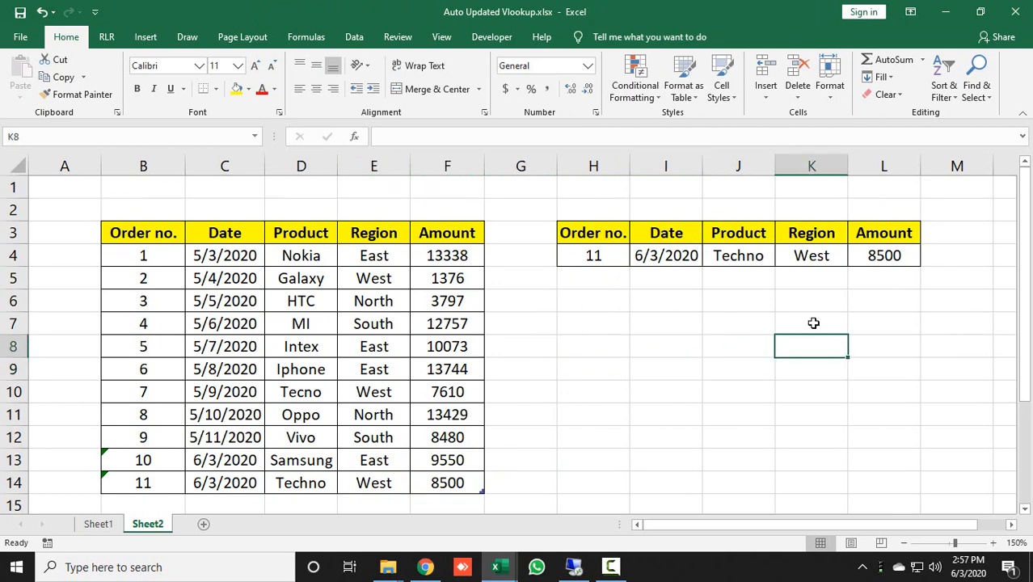
# Copy the order table's header and its first nine records, range B3:F12, on Sheet2.
pyautogui.hotkey('ctrl', 'Left')
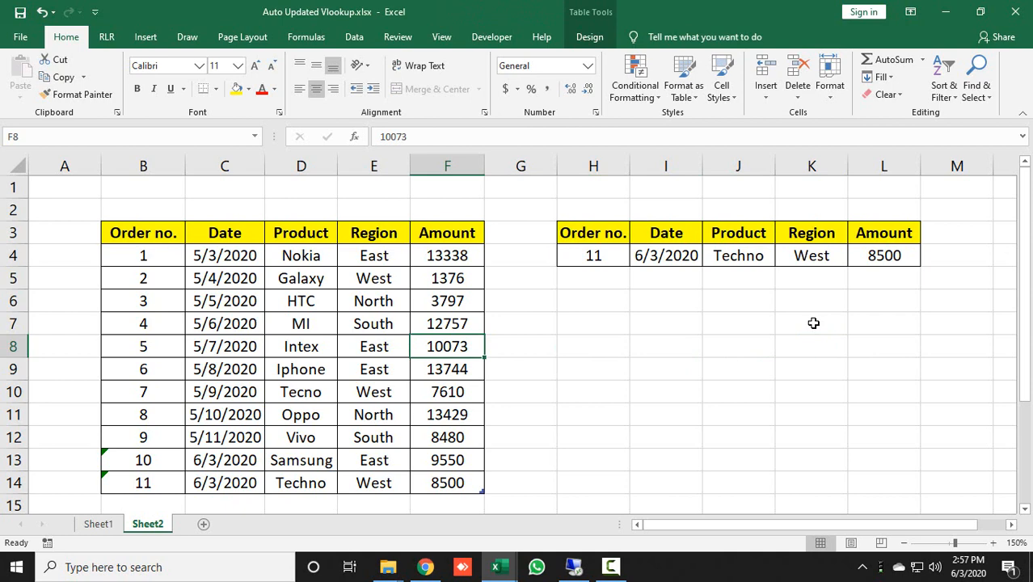
pyautogui.hotkey('ctrl', 'Left')
pyautogui.press('Up')
pyautogui.press('Up')
pyautogui.press('Up')
pyautogui.press('Up')
pyautogui.press('Up')
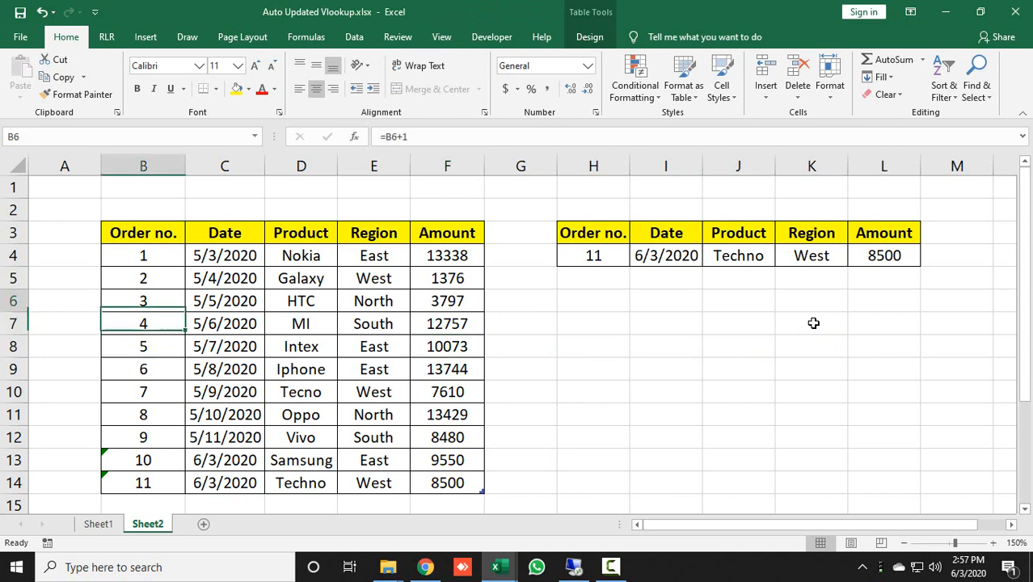
pyautogui.hotkey('shift', 'Right')
pyautogui.hotkey('shift', 'Right')
pyautogui.hotkey('shift', 'Right')
pyautogui.hotkey('shift', 'Right')
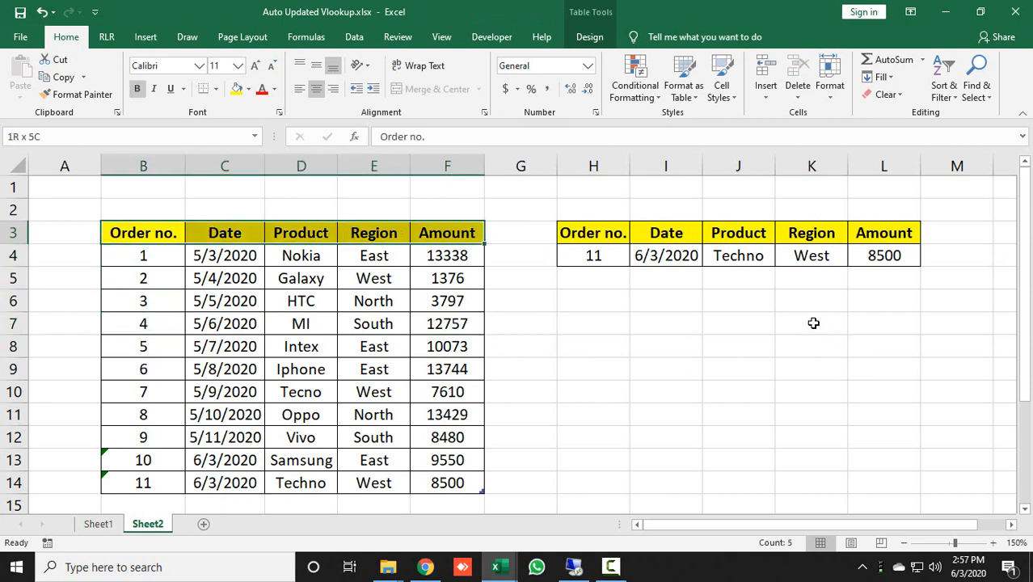
pyautogui.hotkey('shift', 'Down')
pyautogui.hotkey('shift', 'Down')
pyautogui.hotkey('shift', 'Down')
pyautogui.hotkey('shift', 'Down')
pyautogui.hotkey('shift', 'Down')
pyautogui.hotkey('shift', 'Down')
pyautogui.hotkey('shift', 'Down')
pyautogui.hotkey('shift', 'Down')
pyautogui.hotkey('shift', 'Down')
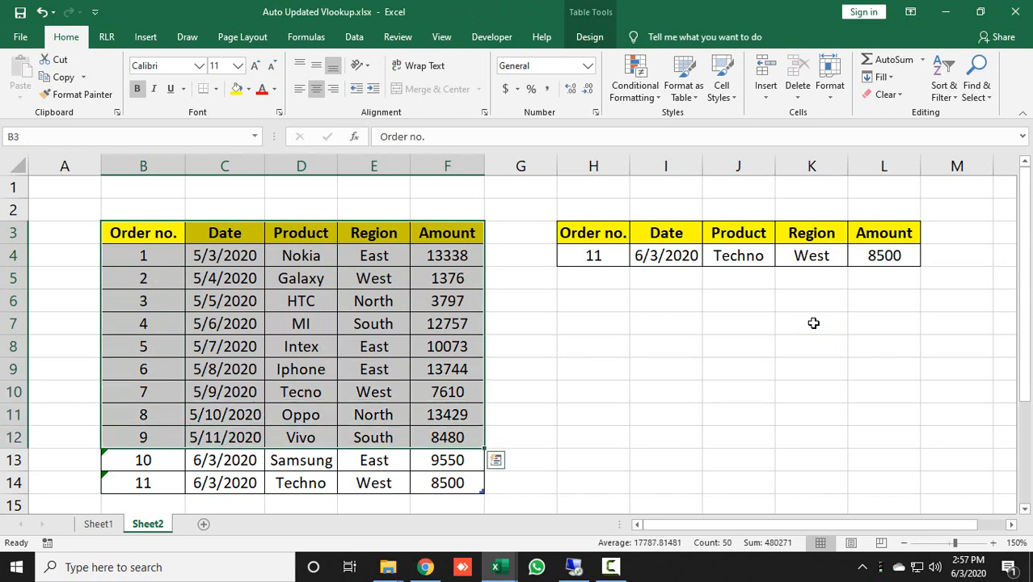
pyautogui.hotkey('ctrl', 'c')
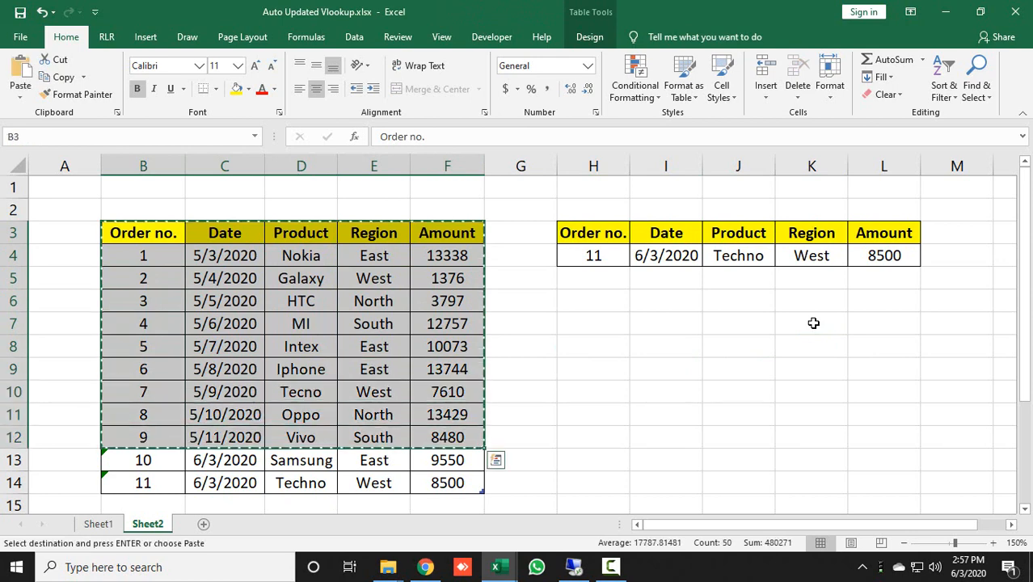
# Paste the copied order table at cell B3 of a new worksheet and autofit the Date column's width.
pyautogui.click(204, 524)
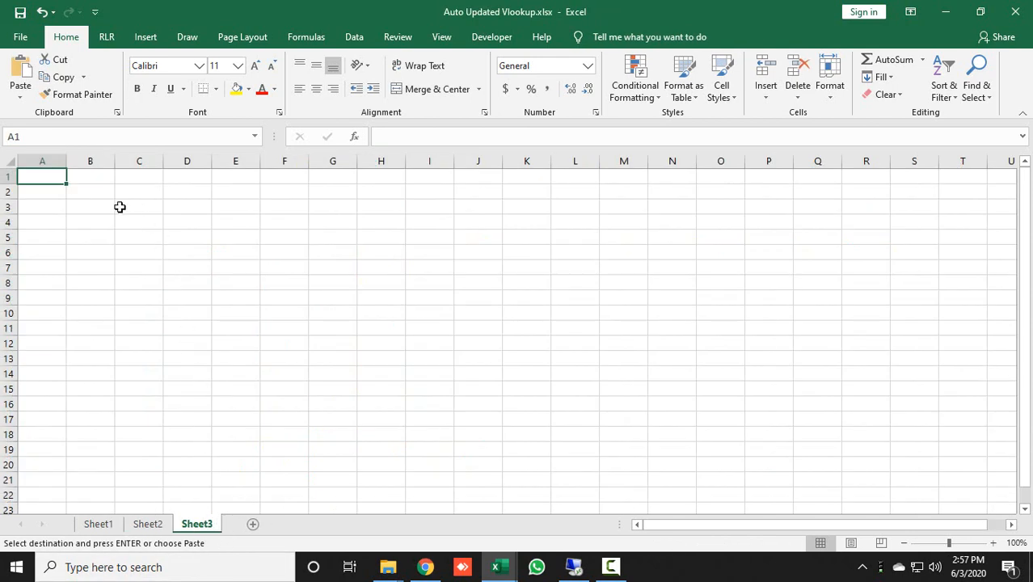
pyautogui.click(104, 205)
pyautogui.hotkey('ctrl', 'v')
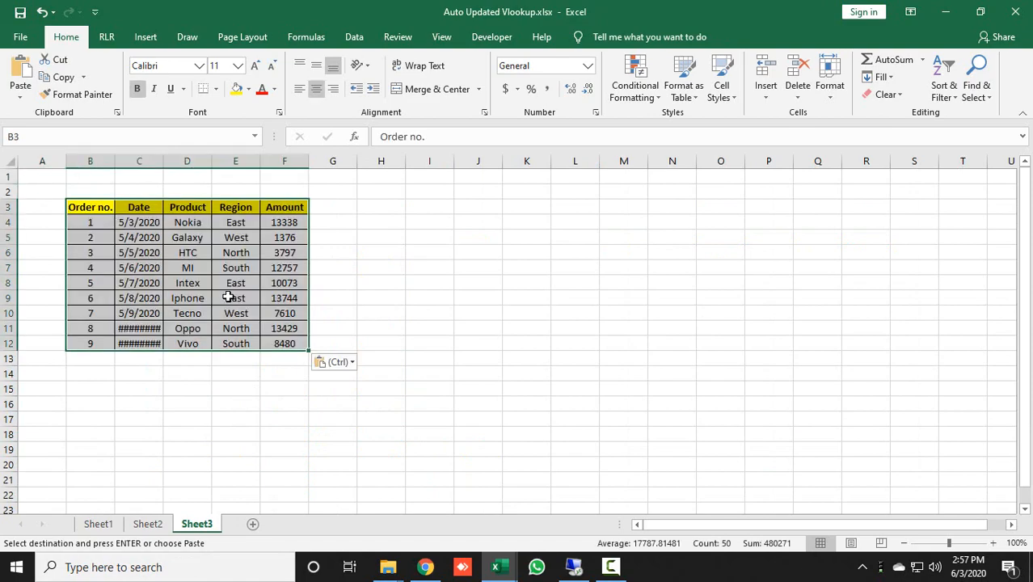
pyautogui.doubleClick(164, 160)
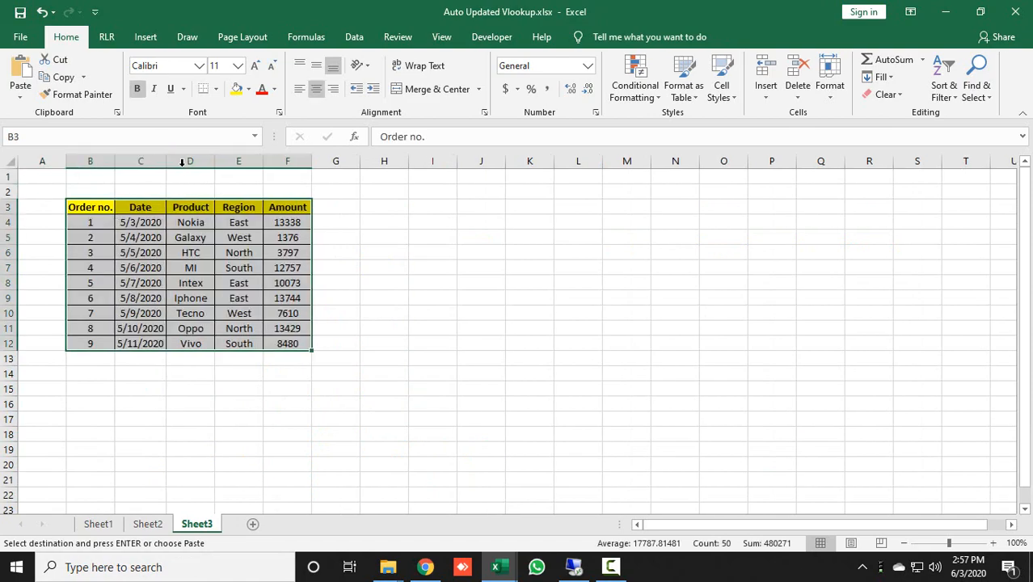
# Copy the table headings B3:F3 to H3:L3 to head the lookup area.
pyautogui.click(992, 543)
pyautogui.click(992, 543)
pyautogui.click(992, 543)
pyautogui.click(993, 543)
pyautogui.click(992, 543)
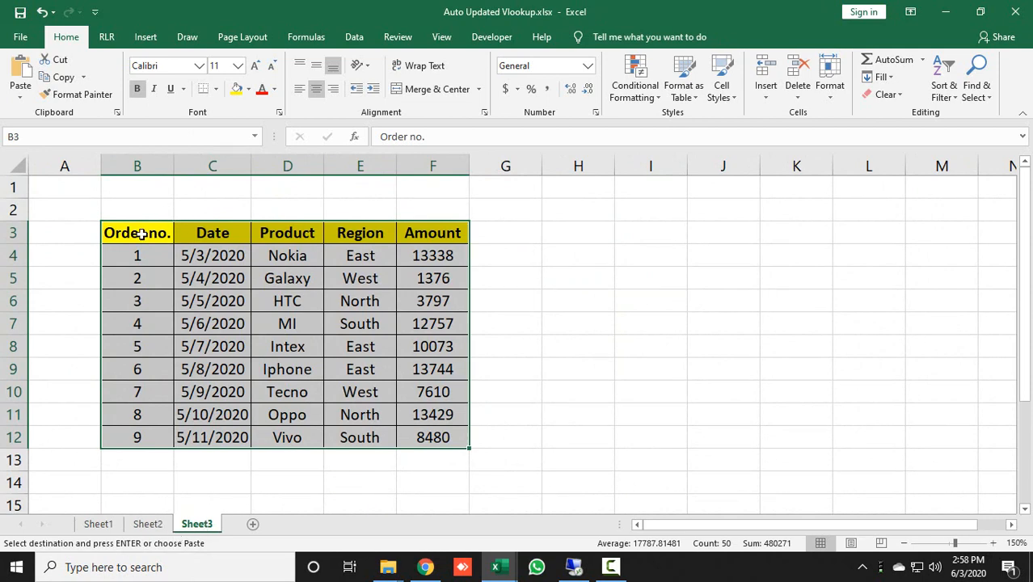
pyautogui.moveTo(141, 235); pyautogui.dragTo(455, 234)
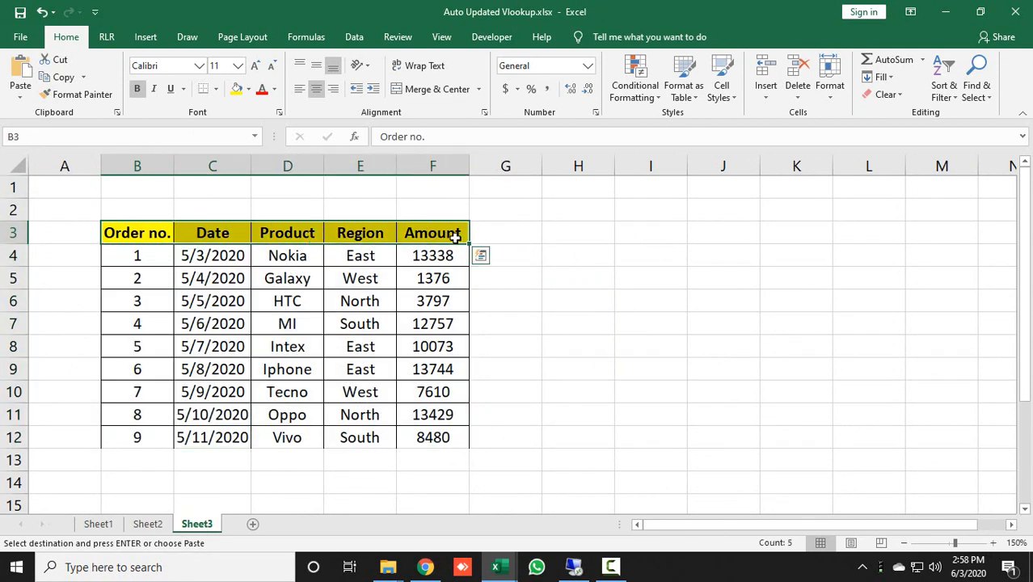
pyautogui.click(580, 237)
pyautogui.hotkey('ctrl', 'v')
pyautogui.press('Escape')
pyautogui.click(639, 295)
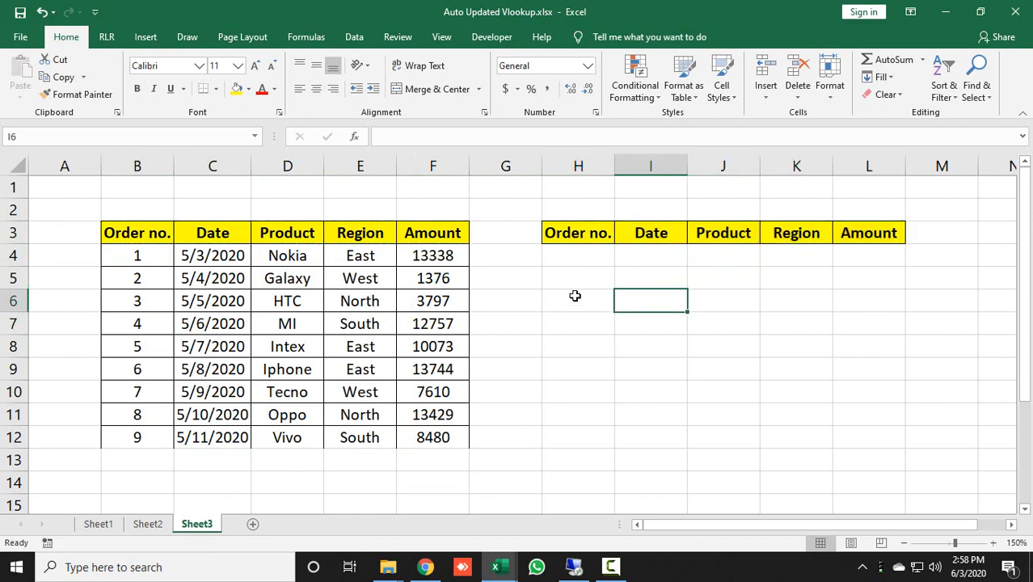
# Enter 5 as the lookup order number in cell H4 of Sheet3.
pyautogui.click(573, 256)
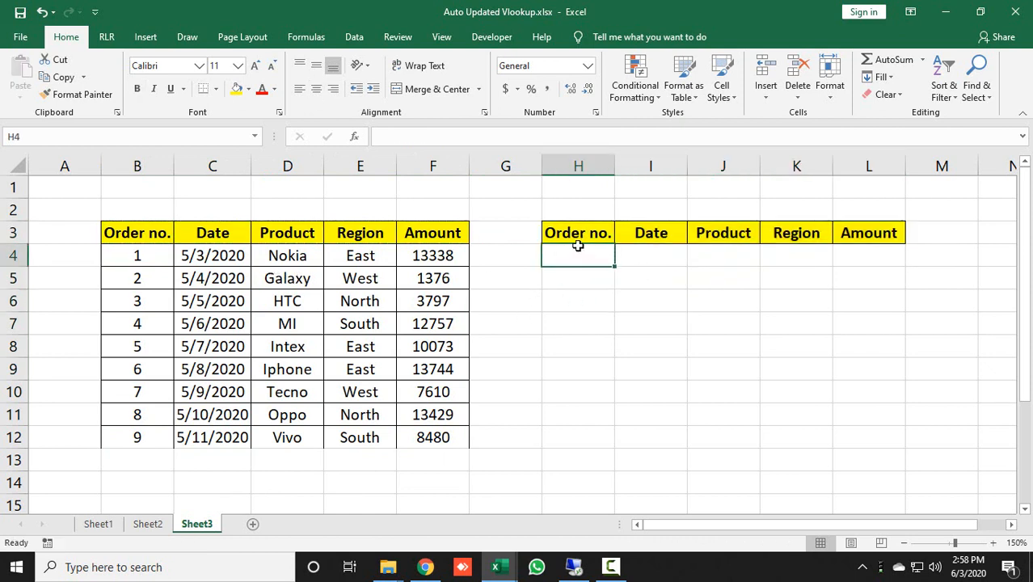
pyautogui.write('5')
pyautogui.press('Return')
# Begin a VLOOKUP formula in I4 under Date with the absolute reference $H$4 as the lookup value.
pyautogui.press('Up')
pyautogui.press('Right')
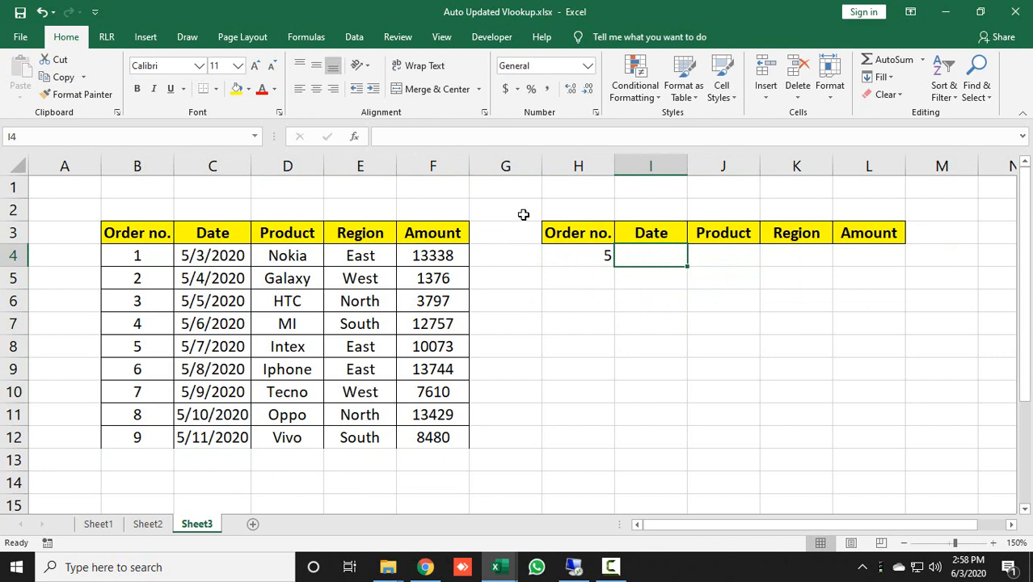
pyautogui.write('=vl')
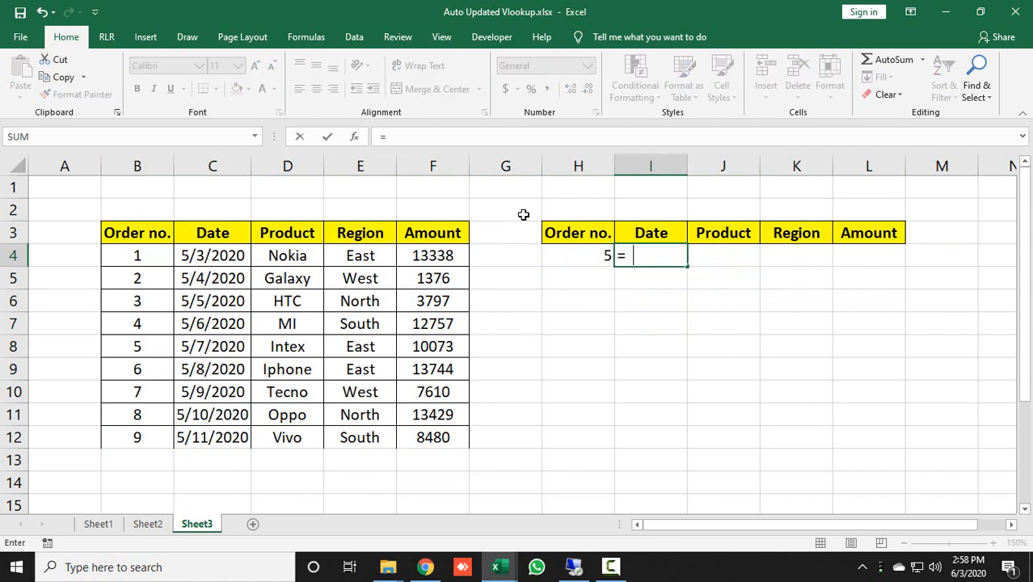
pyautogui.press('Tab')
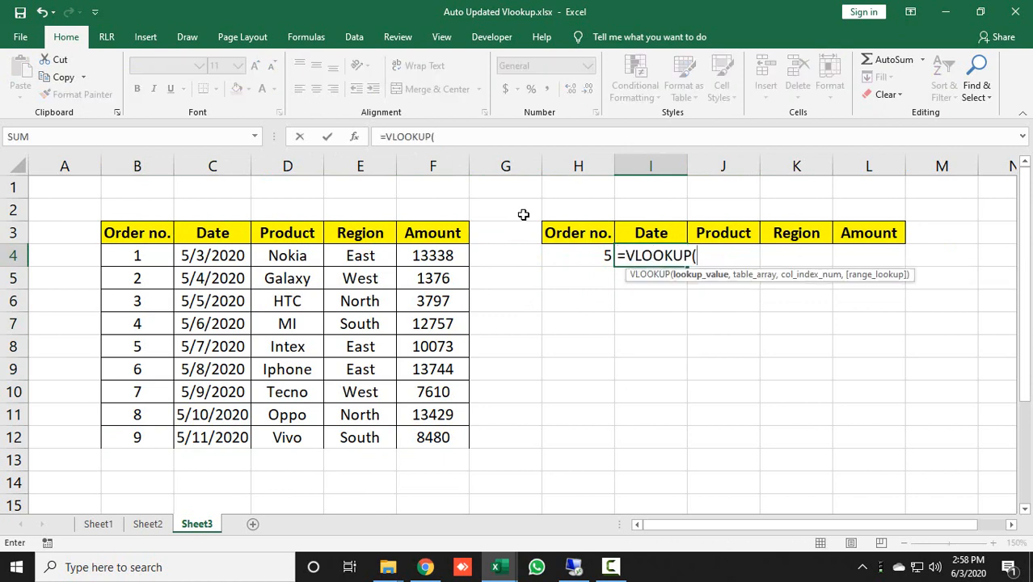
pyautogui.press('Left')
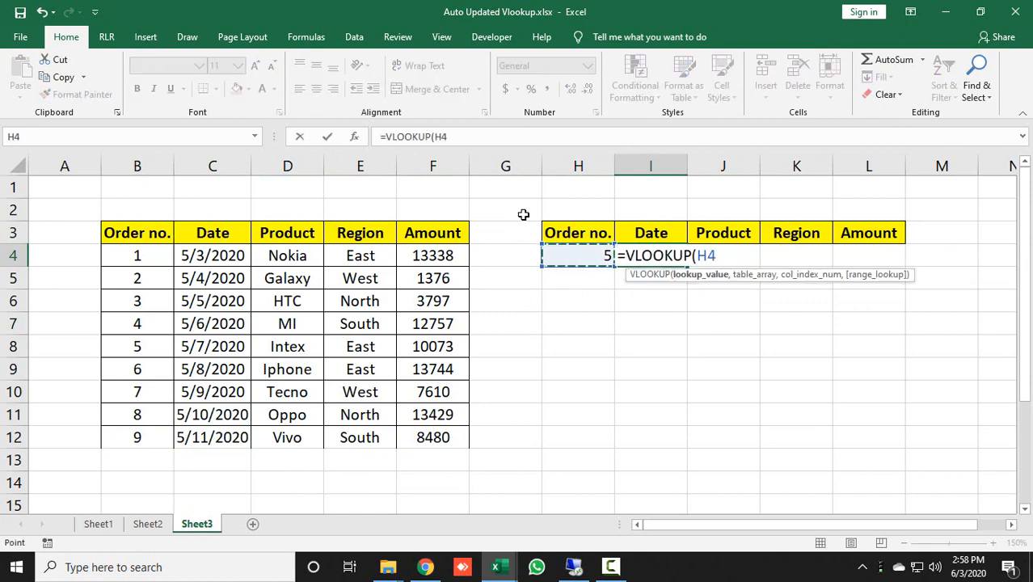
pyautogui.press('F4')
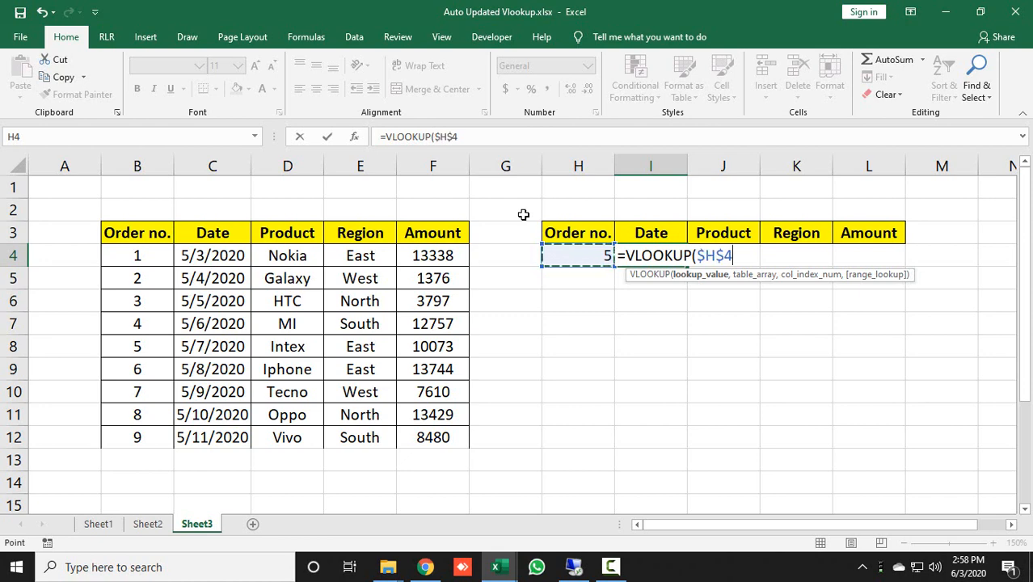
# Set the VLOOKUP's table array to the order table as the absolute range $B$3:$F$12.
pyautogui.write(',')
pyautogui.press('Left')
pyautogui.press('Left')
pyautogui.press('Left')
pyautogui.press('Left')
pyautogui.press('Left')
pyautogui.press('Left')
pyautogui.press('Left')
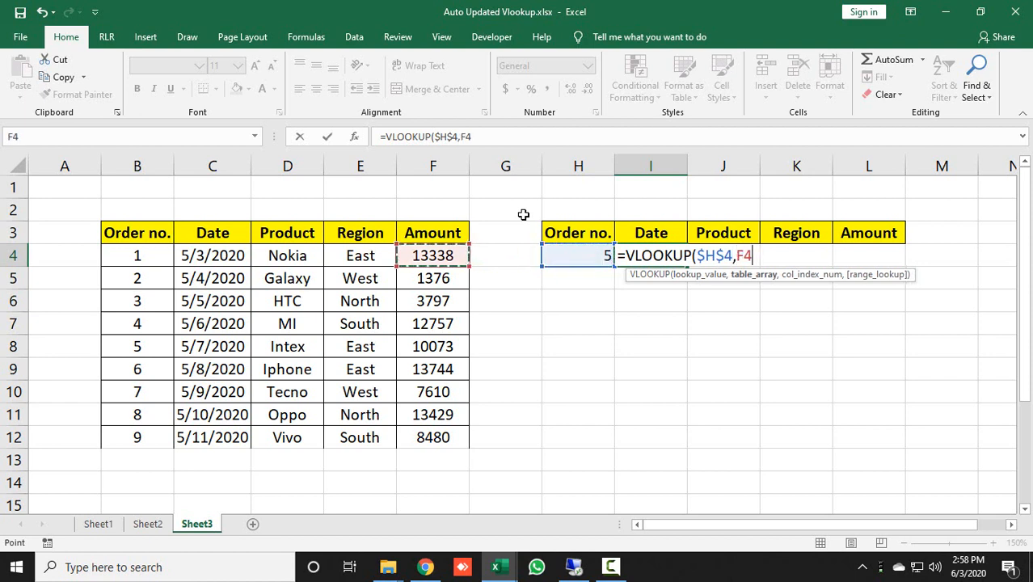
pyautogui.press('Up')
pyautogui.hotkey('shift', 'Right')
pyautogui.hotkey('shift', 'Right')
pyautogui.hotkey('shift', 'Right')
pyautogui.hotkey('shift', 'Right')
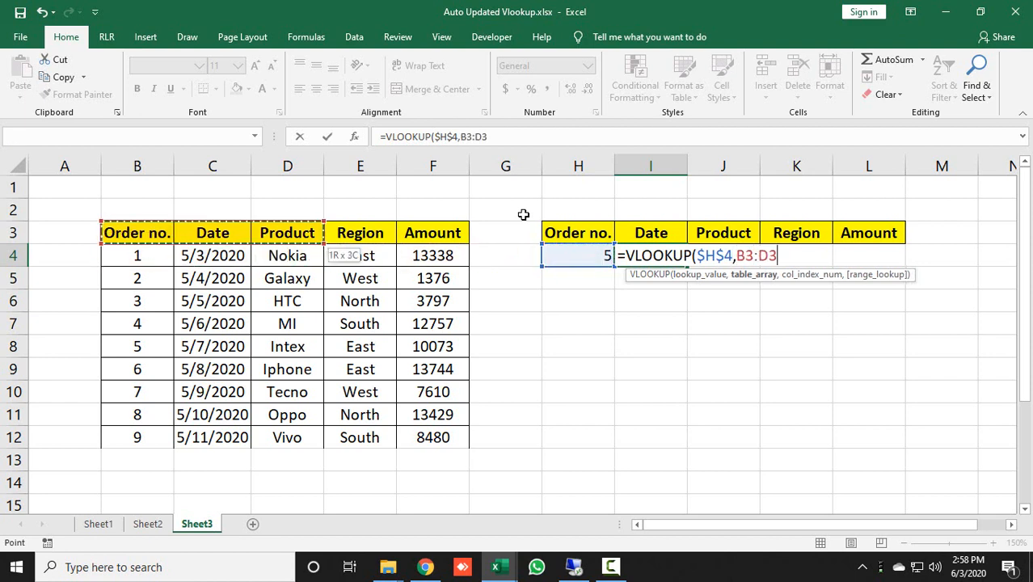
pyautogui.hotkey('shift', 'Down')
pyautogui.hotkey('shift', 'Down')
pyautogui.hotkey('shift', 'Down')
pyautogui.hotkey('shift', 'Down')
pyautogui.hotkey('shift', 'Down')
pyautogui.hotkey('shift', 'Down')
pyautogui.hotkey('shift', 'Down')
pyautogui.hotkey('shift', 'Down')
pyautogui.hotkey('shift', 'Down')
pyautogui.hotkey('shift', 'Down')
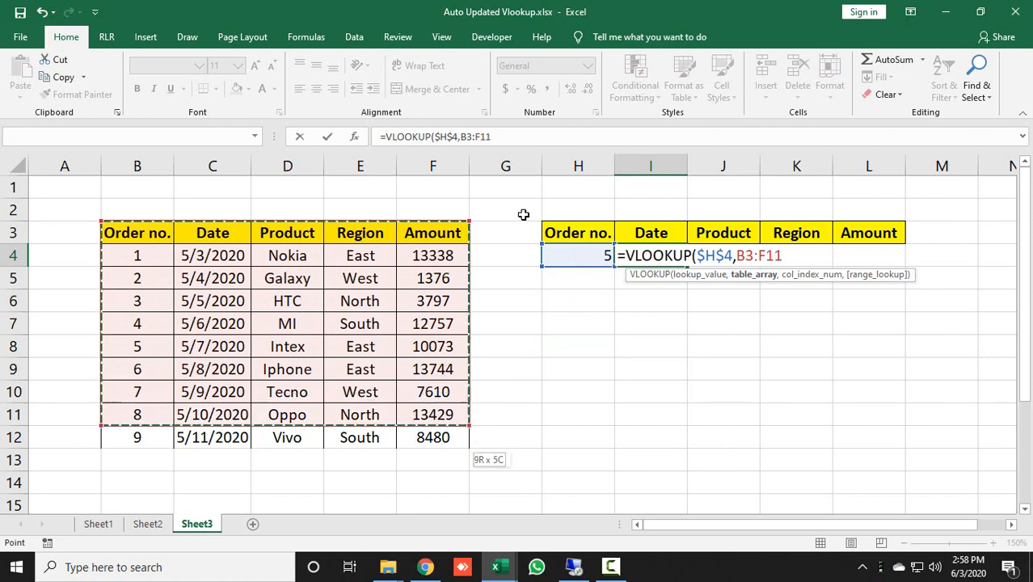
pyautogui.hotkey('shift', 'Up')
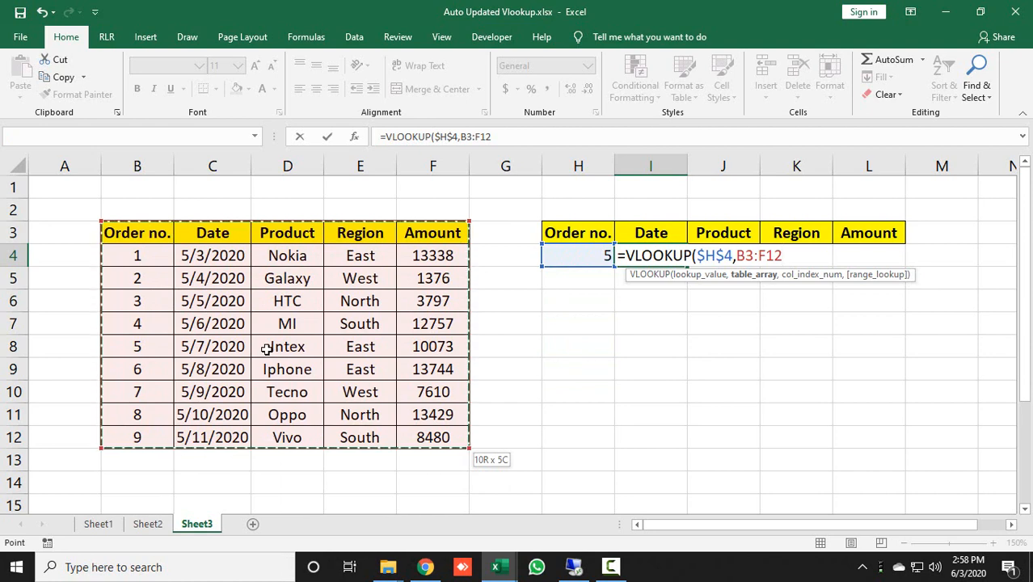
pyautogui.press('F4')
pyautogui.write(',')
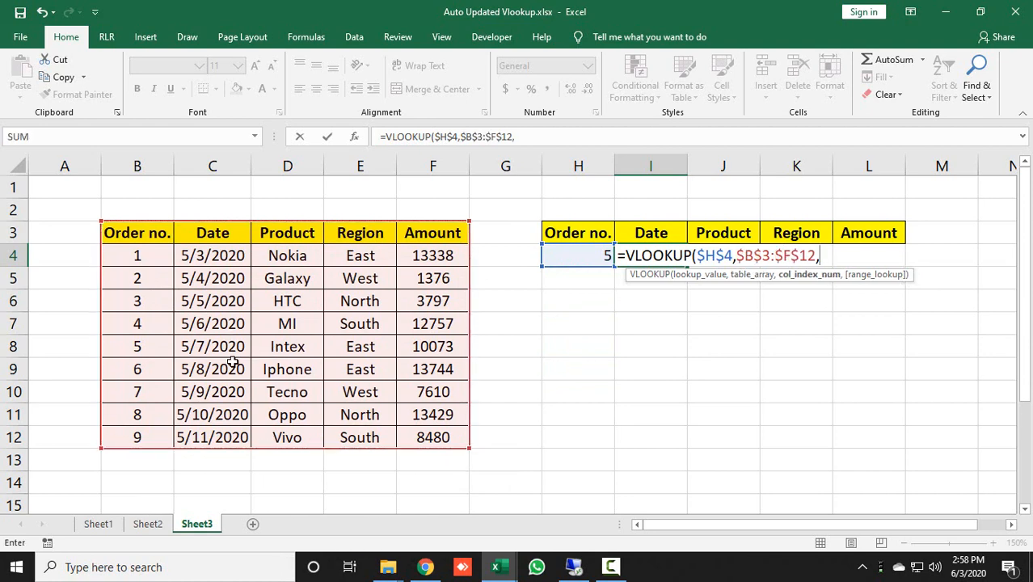
# Add COLUMNS(H3:I3) as the VLOOKUP's column index number.
pyautogui.write('colum')
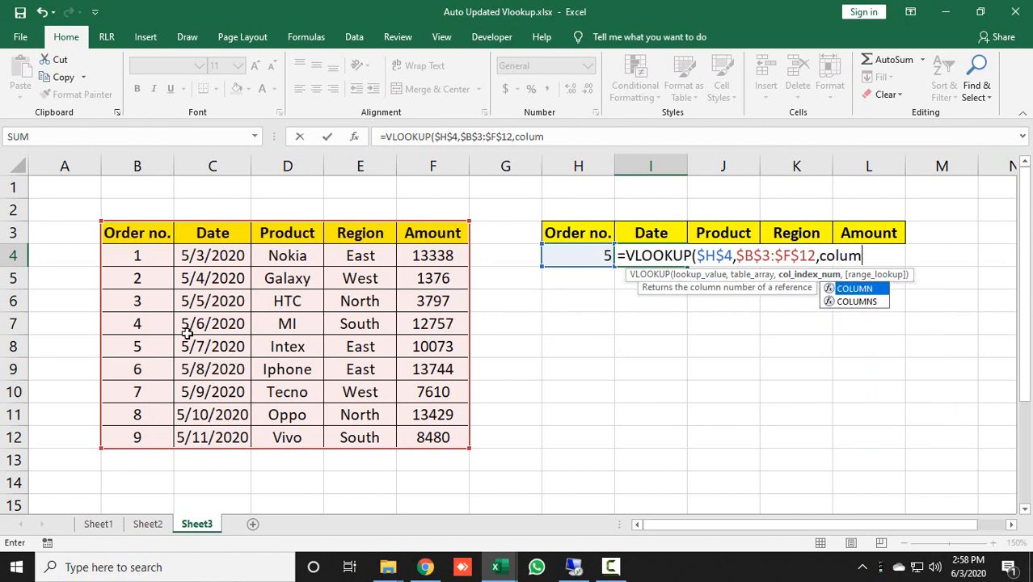
pyautogui.press('Down')
pyautogui.press('Tab')
pyautogui.press('Up')
pyautogui.press('Left')
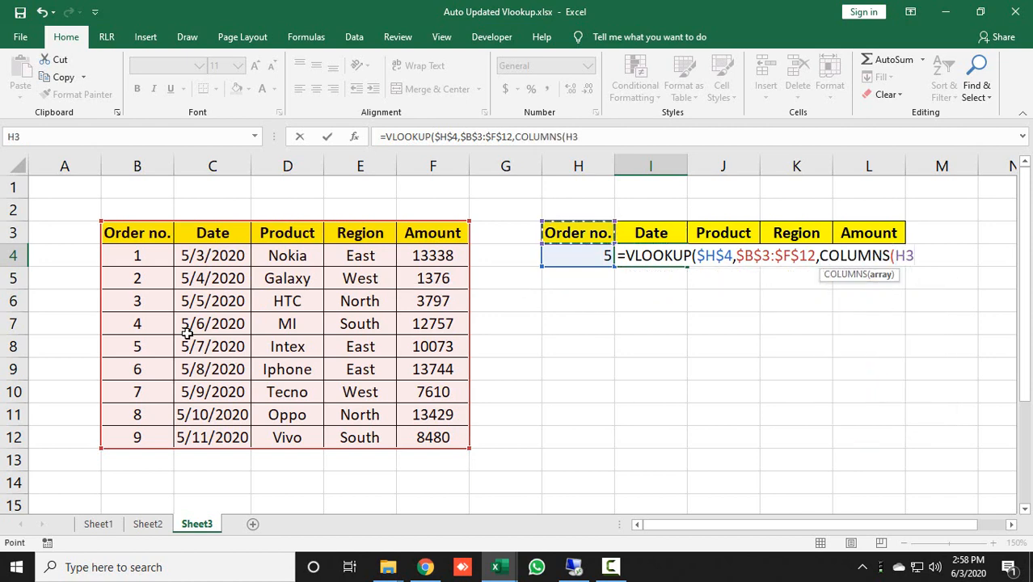
pyautogui.hotkey('shift', 'Right')
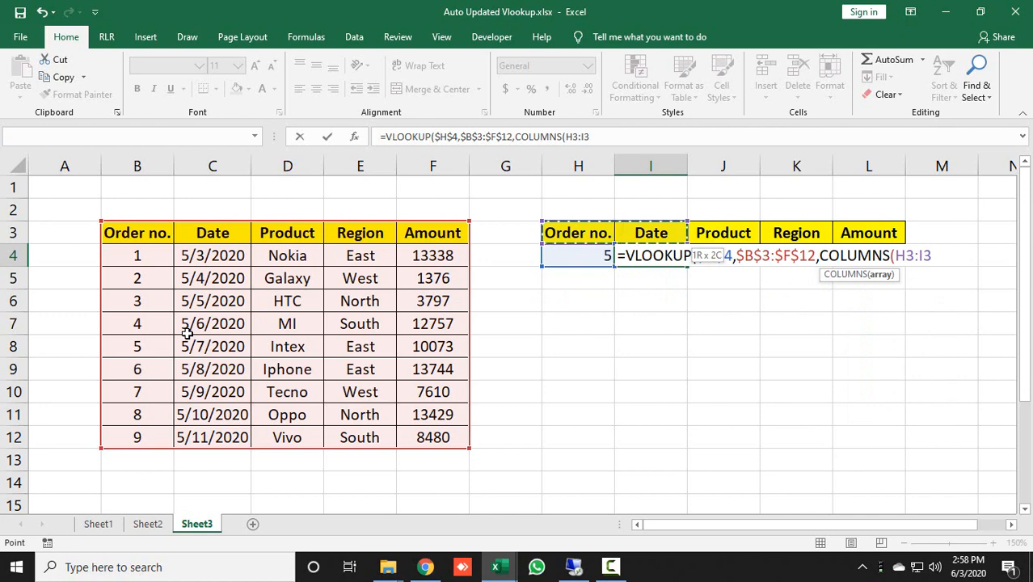
pyautogui.write(')')
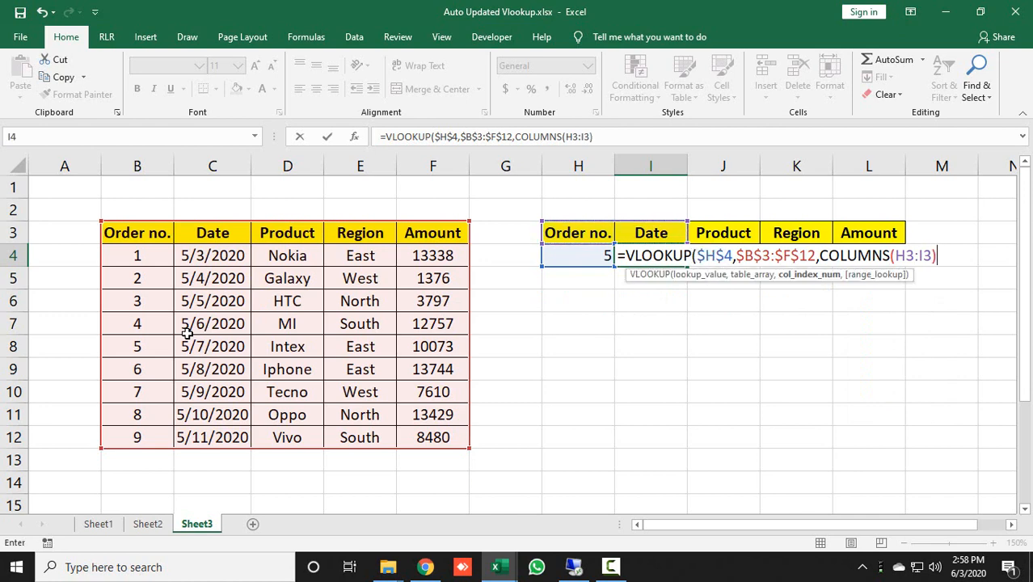
# Finish the I4 formula with exact match 0 and lock the start of the COLUMNS range as $H$3.
pyautogui.write(',0')
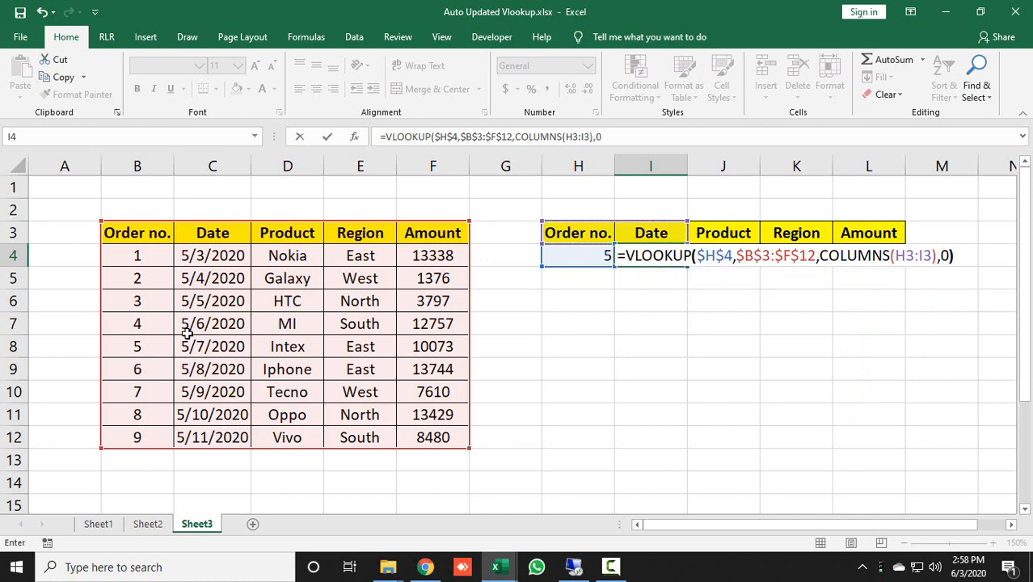
pyautogui.click(897, 255)
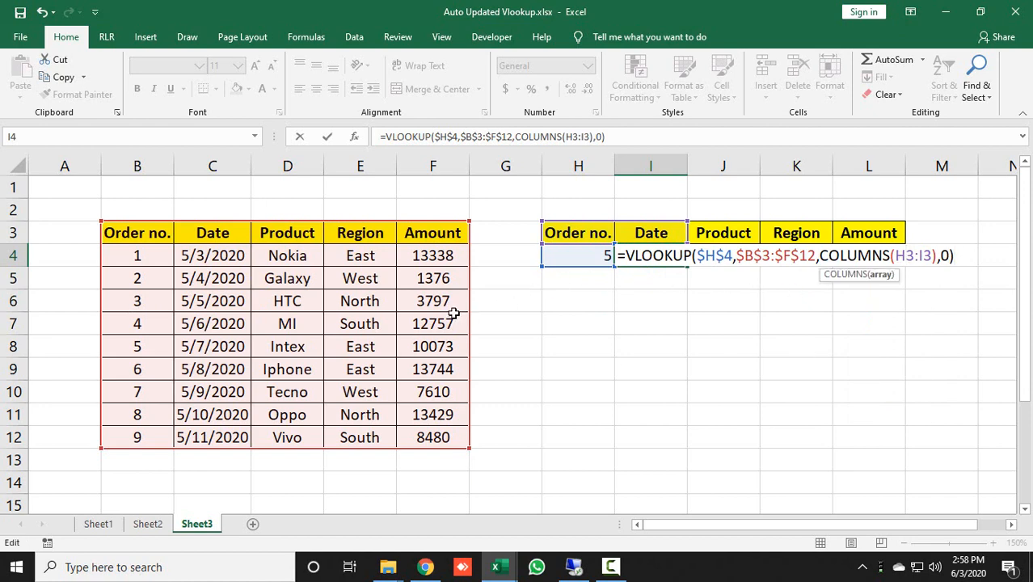
pyautogui.press('F4')
pyautogui.press('Return')
pyautogui.press('Up')
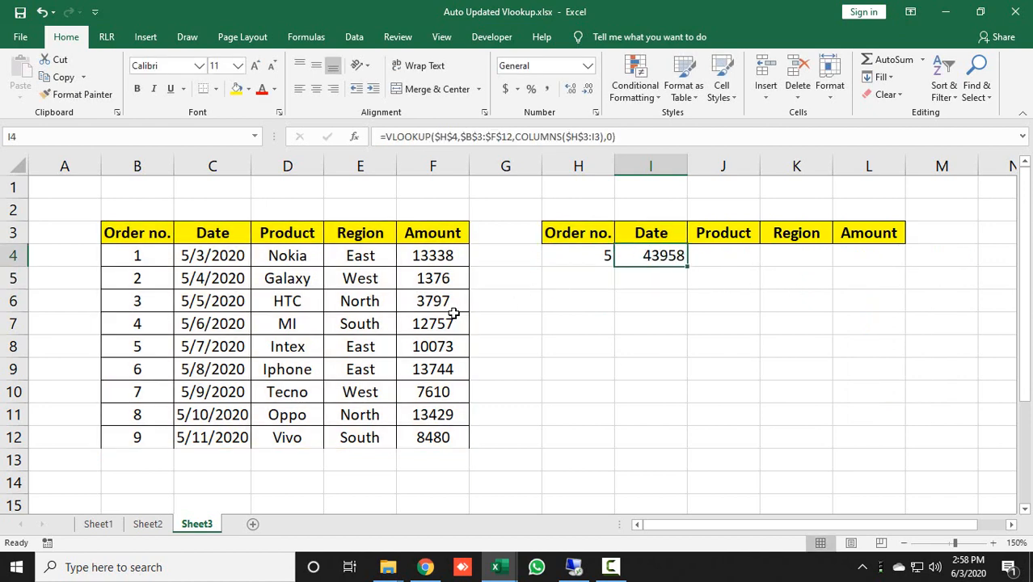
# Copy the VLOOKUP formula from I4 across to L4 to fill Product, Region and Amount.
pyautogui.hotkey('ctrl', 'c')
pyautogui.hotkey('shift', 'Right')
pyautogui.hotkey('shift', 'Right')
pyautogui.hotkey('shift', 'Right')
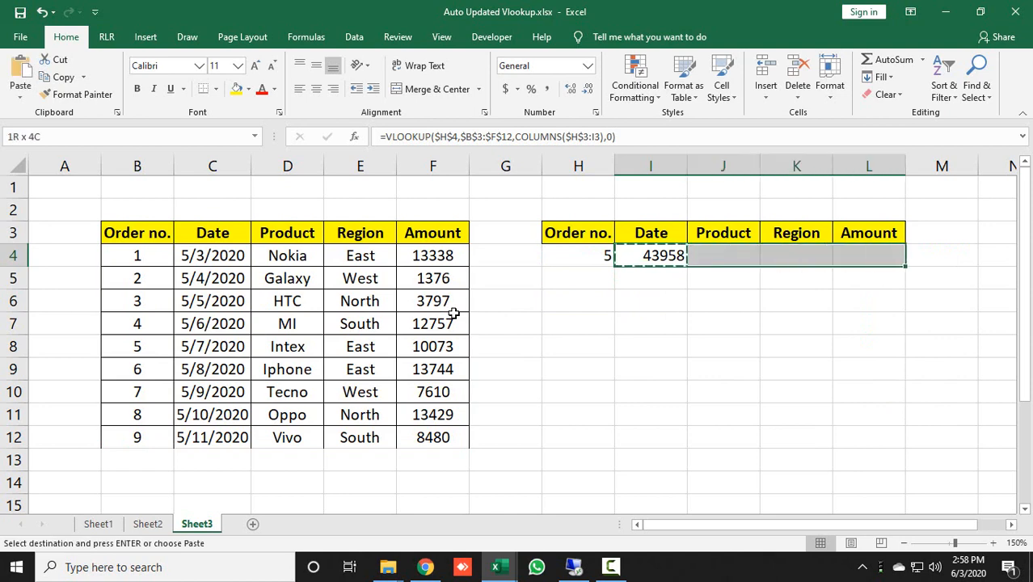
pyautogui.hotkey('ctrl', 'v')
pyautogui.press('Escape')
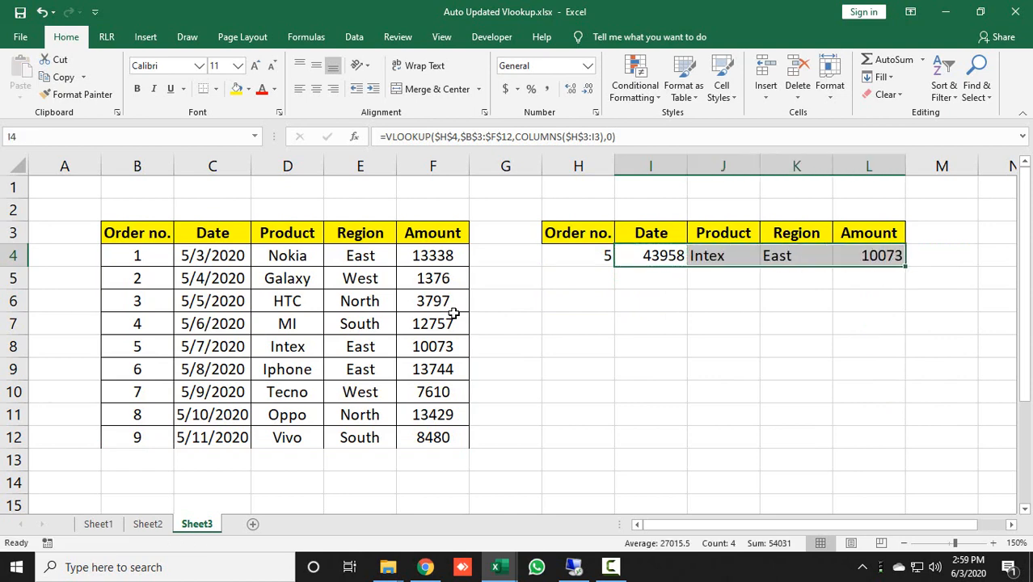
# Format the looked-up date in I4 as Short Date.
pyautogui.press('Left')
pyautogui.press('Right')
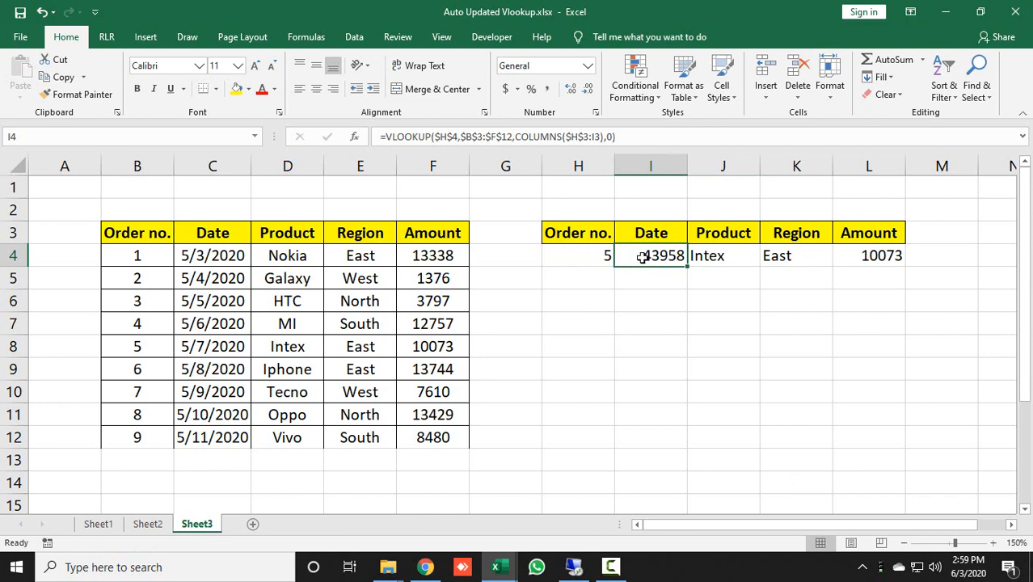
pyautogui.click(587, 65)
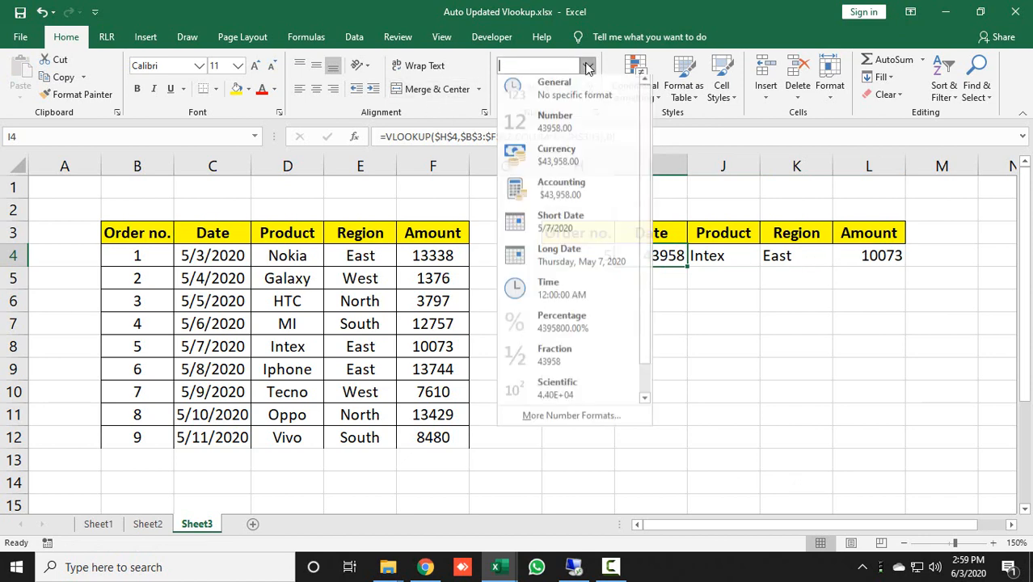
pyautogui.click(570, 226)
pyautogui.press('Return')
pyautogui.click(660, 369)
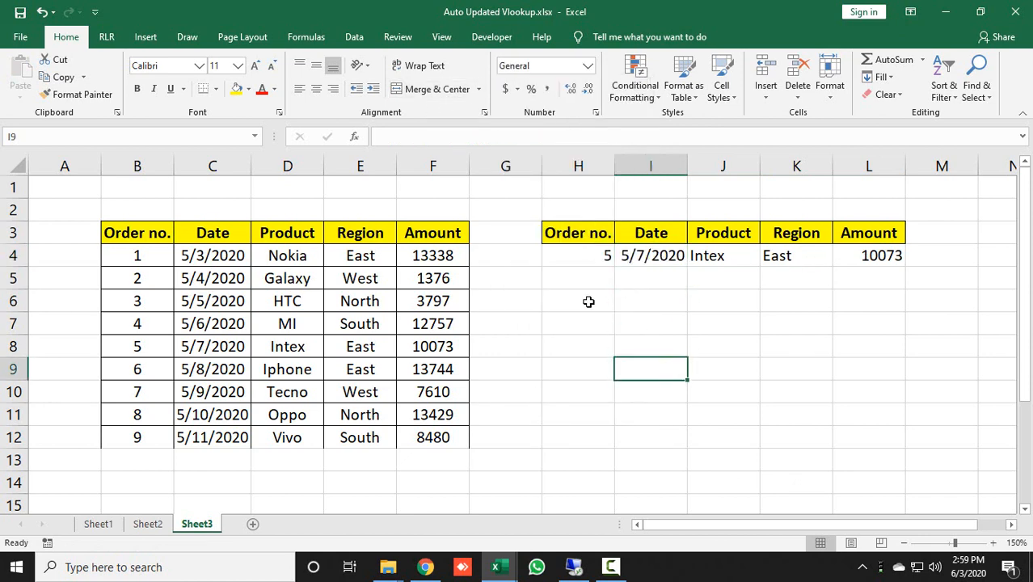
# Check the lookup results against each field of order 5 in the source table.
pyautogui.click(152, 340)
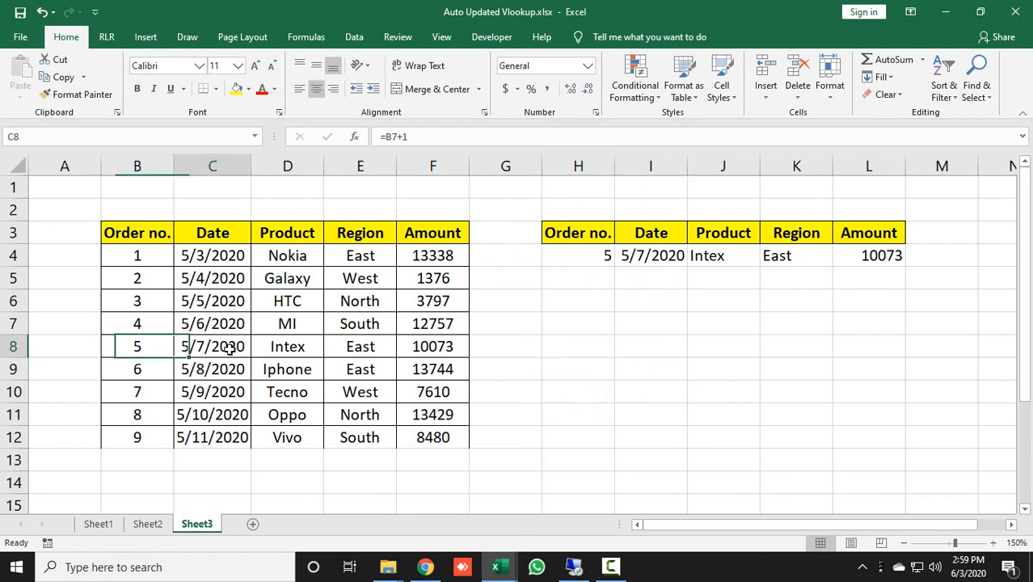
pyautogui.click(212, 343)
pyautogui.click(291, 348)
pyautogui.click(350, 356)
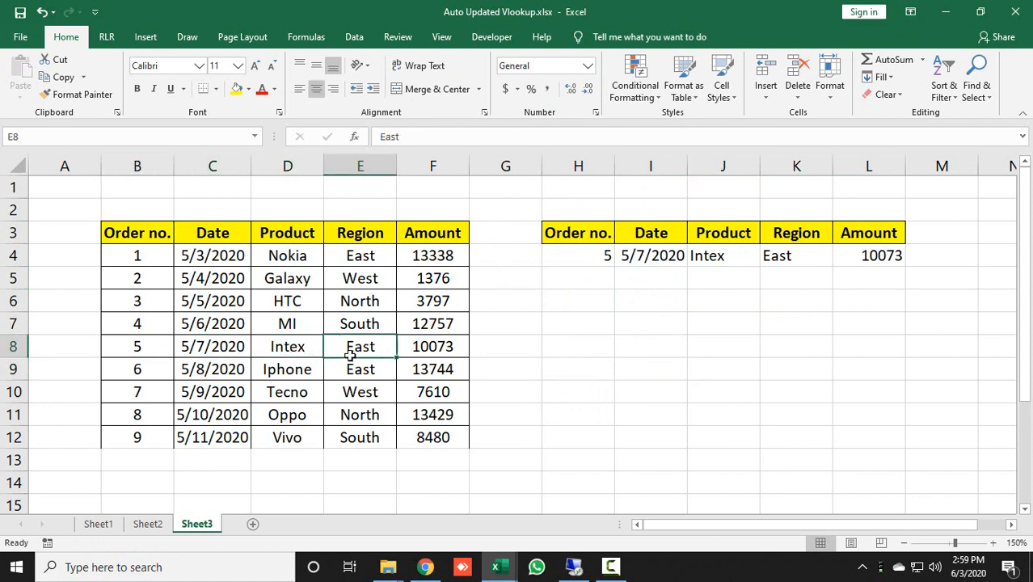
pyautogui.click(422, 349)
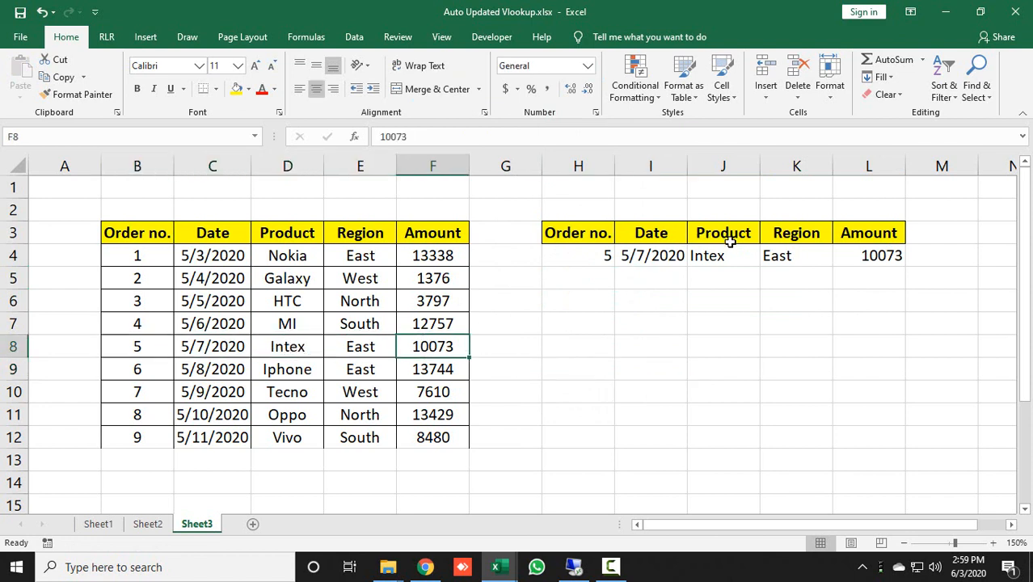
pyautogui.click(583, 257)
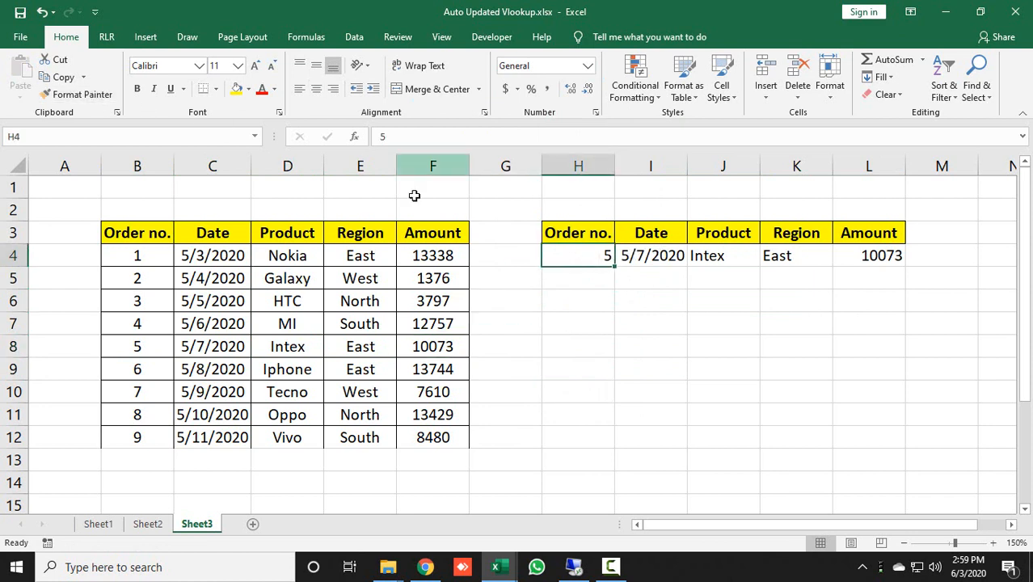
# Copy the cell formatting of B4 onto the lookup row H4:L4 with Format Painter.
pyautogui.click(140, 256)
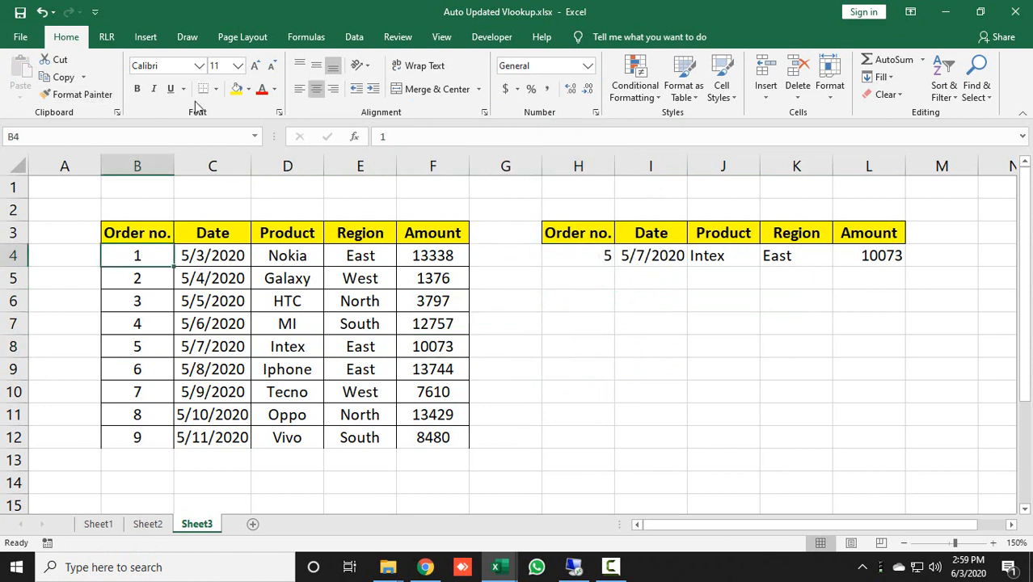
pyautogui.doubleClick(77, 95)
pyautogui.click(566, 257)
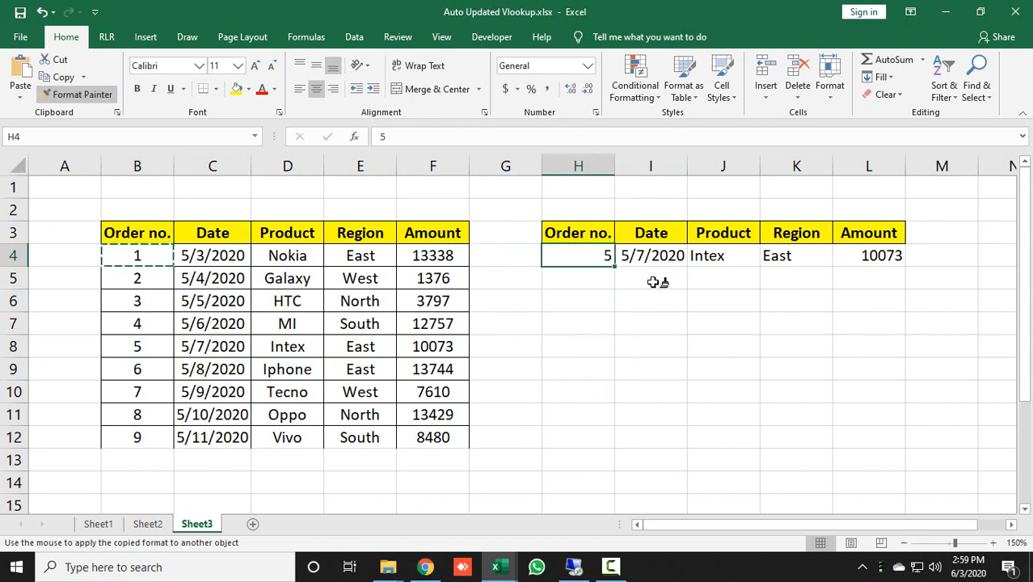
pyautogui.moveTo(655, 282)
pyautogui.mouseDown()
pyautogui.moveTo(870, 326)
pyautogui.moveTo(866, 256)
pyautogui.mouseUp()
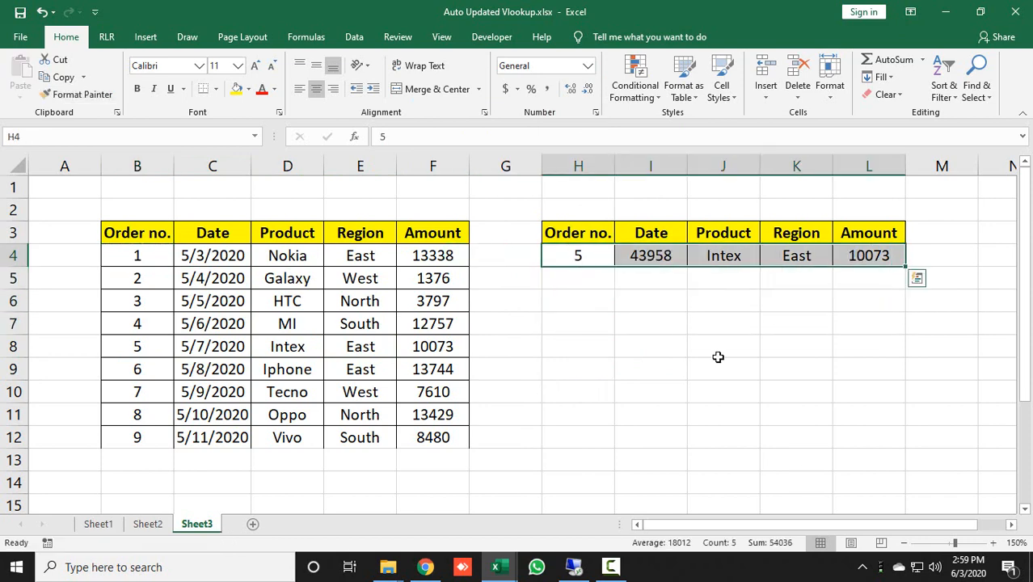
pyautogui.click(718, 357)
# Apply the Short Date format to I4 again after the format copy.
pyautogui.click(653, 255)
pyautogui.click(588, 66)
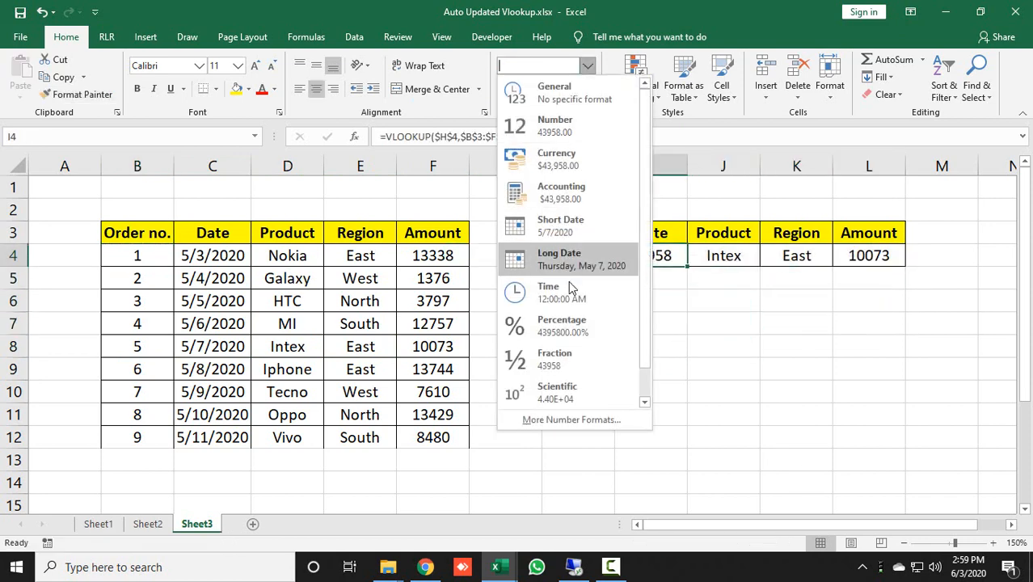
pyautogui.click(568, 230)
pyautogui.click(697, 416)
pyautogui.click(729, 255)
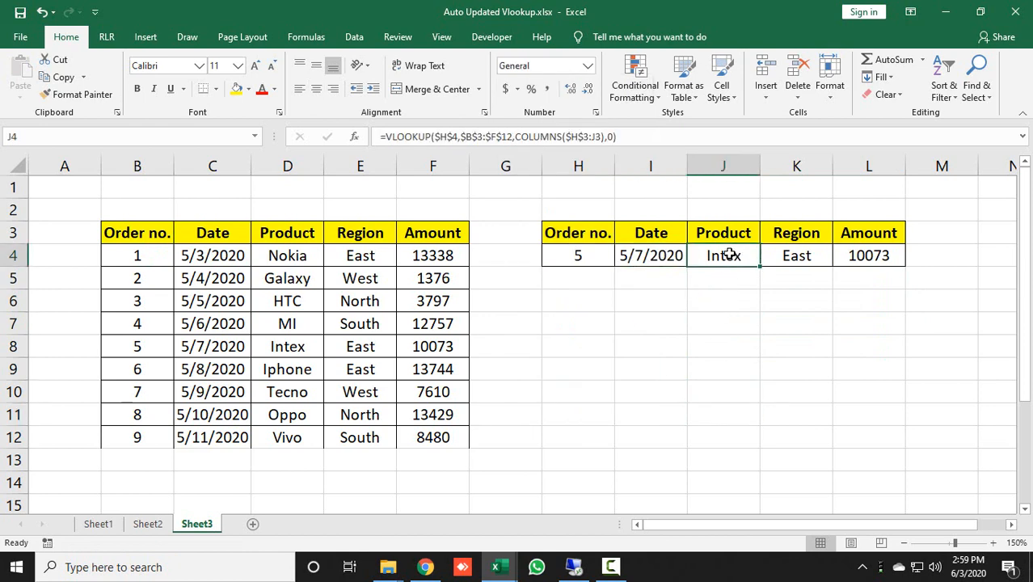
pyautogui.click(573, 255)
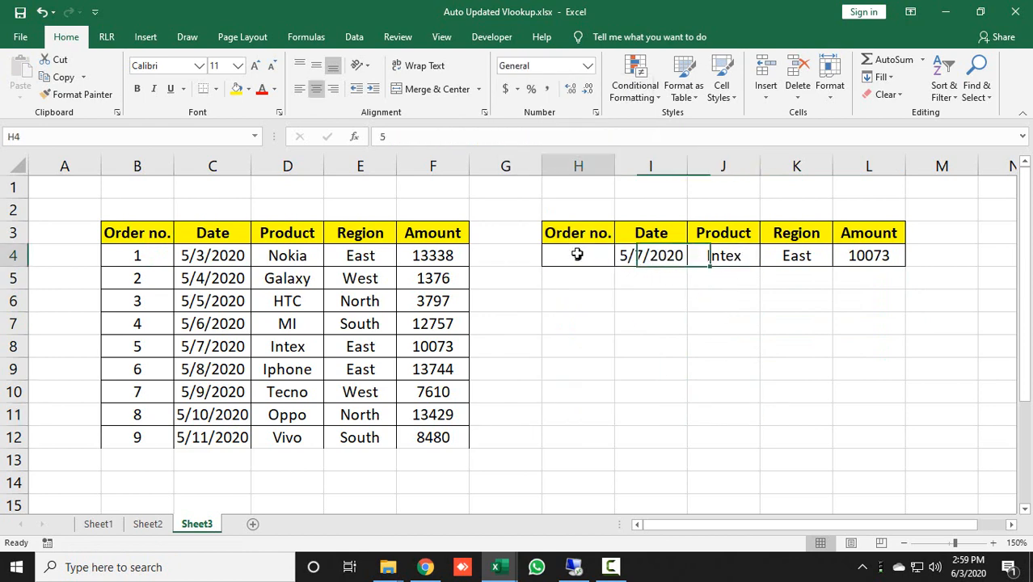
pyautogui.click(143, 462)
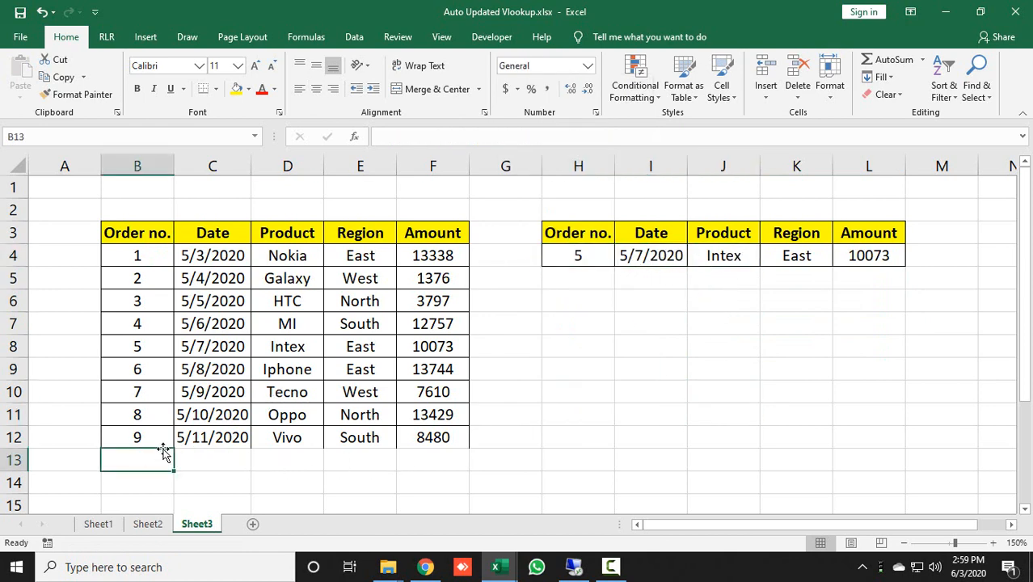
pyautogui.click(596, 254)
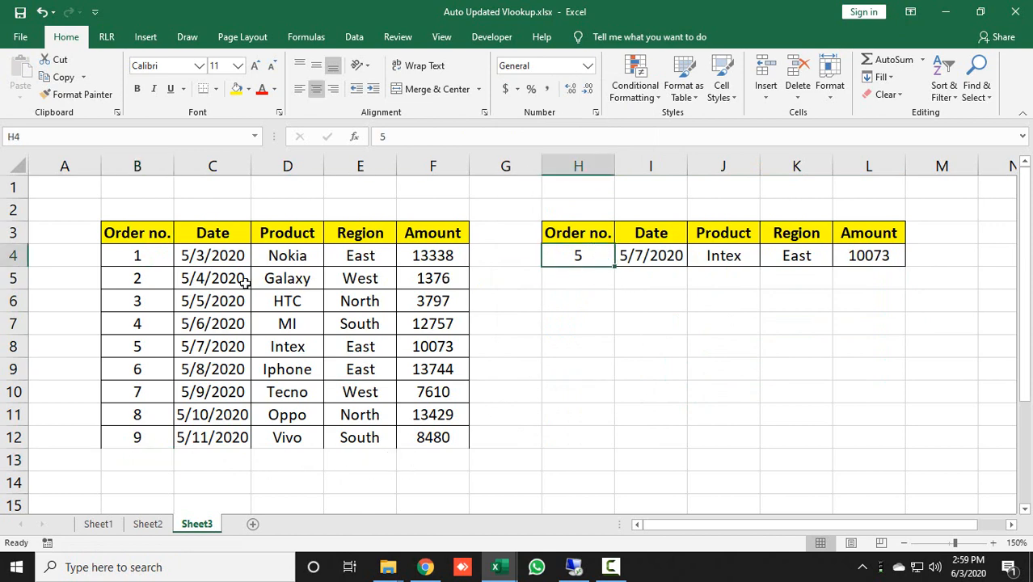
# Format the order data in B3:F12 as a table with headers, using the light gray banded style.
pyautogui.moveTo(131, 233); pyautogui.dragTo(434, 432)
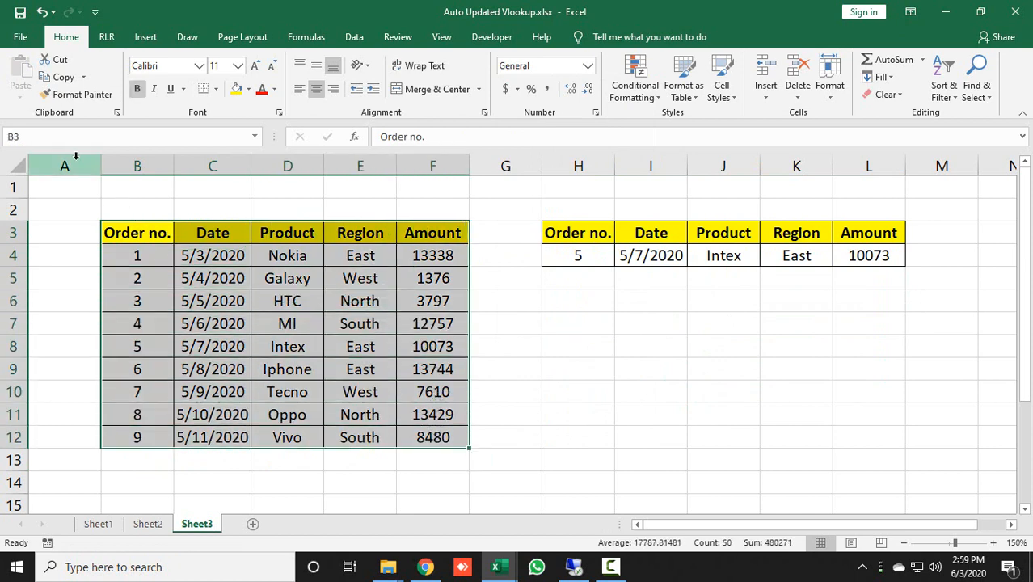
pyautogui.hotkey('ctrl', 't')
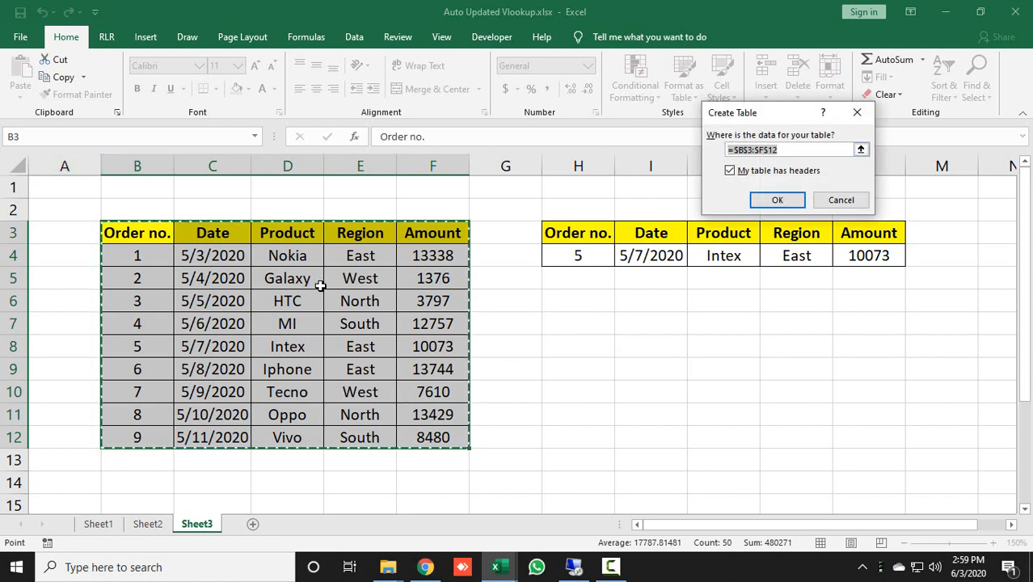
pyautogui.press('Escape')
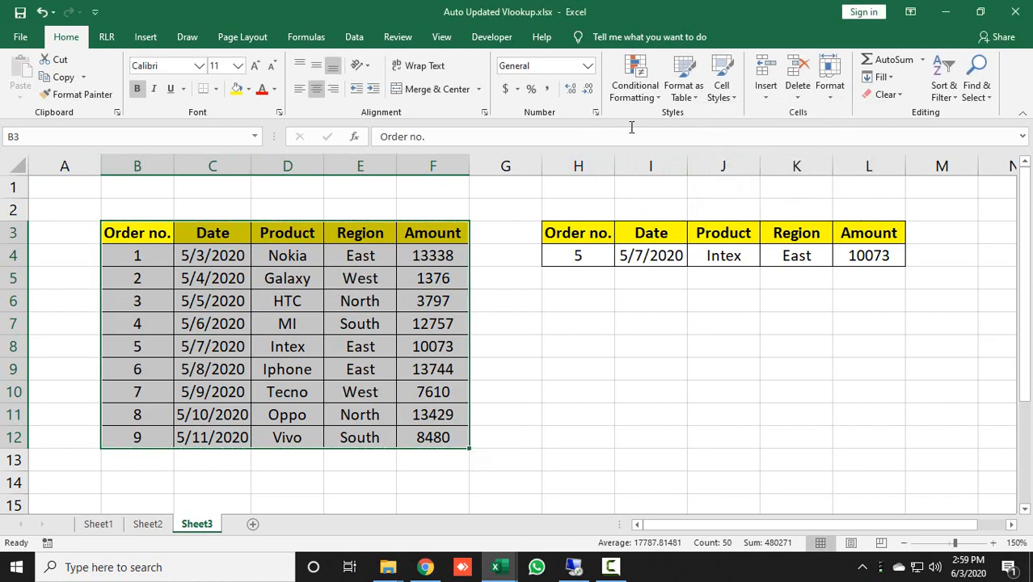
pyautogui.click(683, 85)
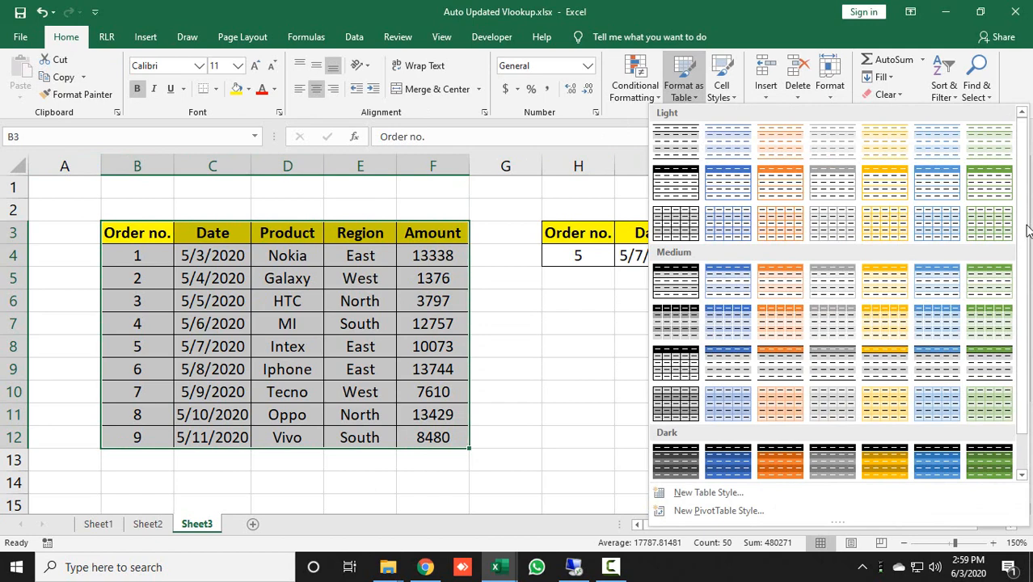
pyautogui.scroll(-1, 1027, 234)
pyautogui.scroll(1, 1026, 234)
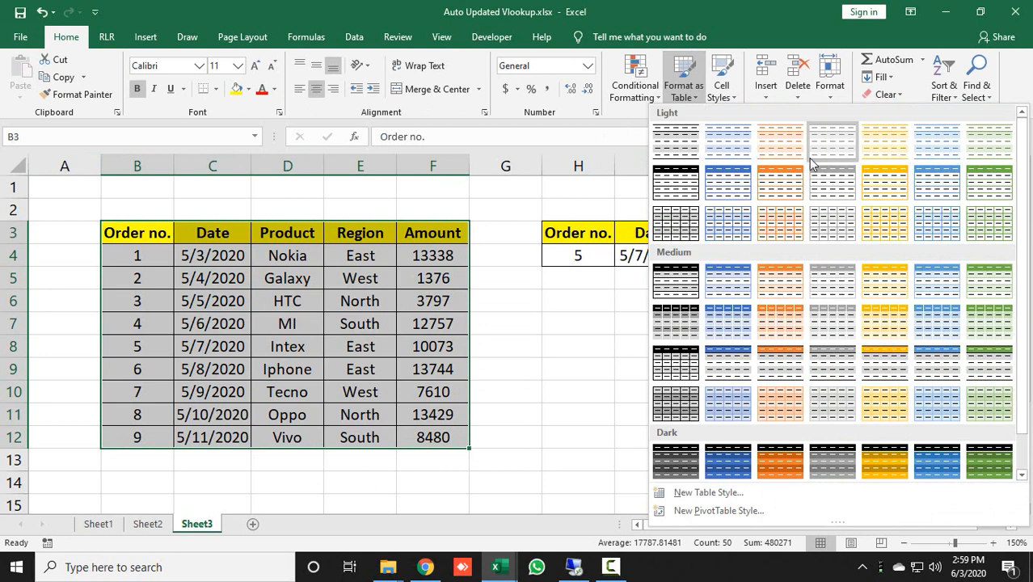
pyautogui.click(850, 155)
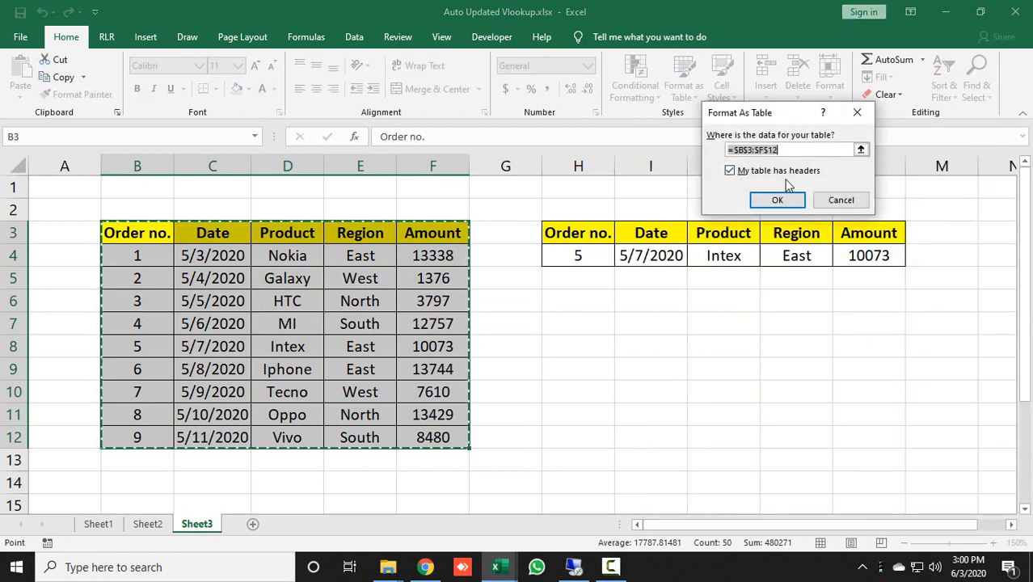
pyautogui.click(772, 199)
# Turn off the filter buttons in the order table's header row.
pyautogui.click(250, 323)
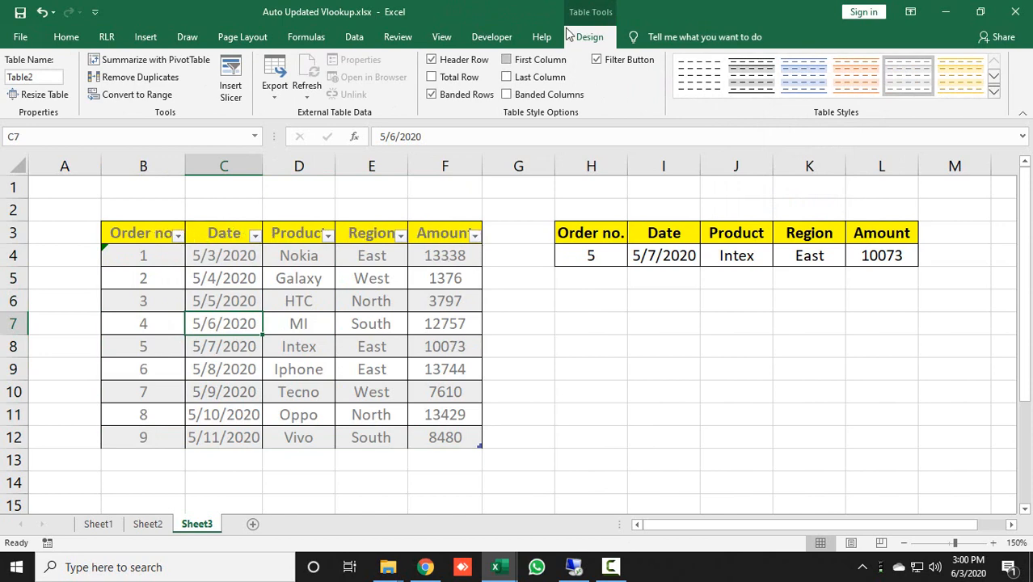
pyautogui.click(598, 62)
pyautogui.click(298, 309)
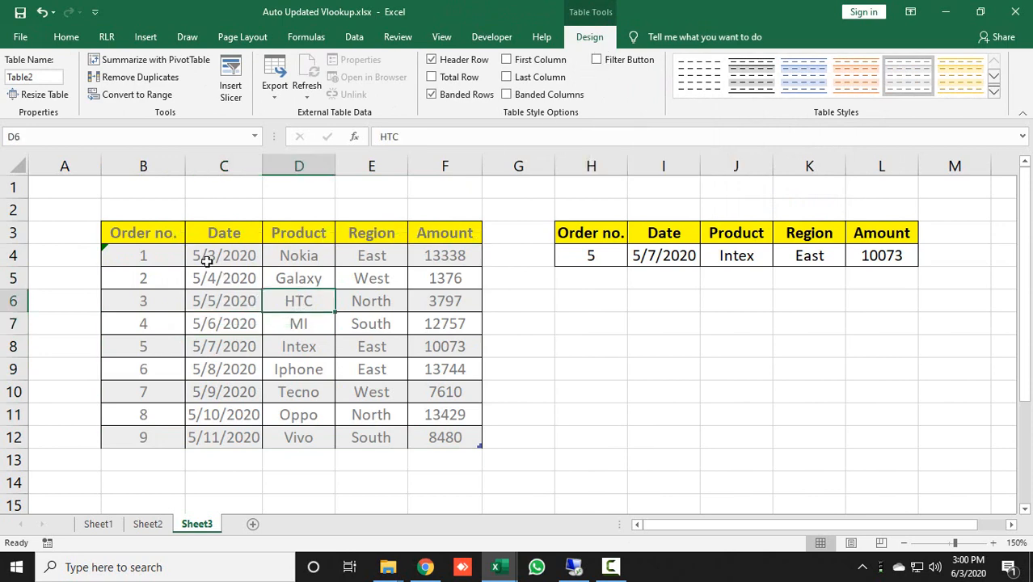
# Add order numbers 10 and 11 directly below the table's last row, in B13 and B14.
pyautogui.moveTo(147, 256); pyautogui.dragTo(422, 425)
pyautogui.click(174, 459)
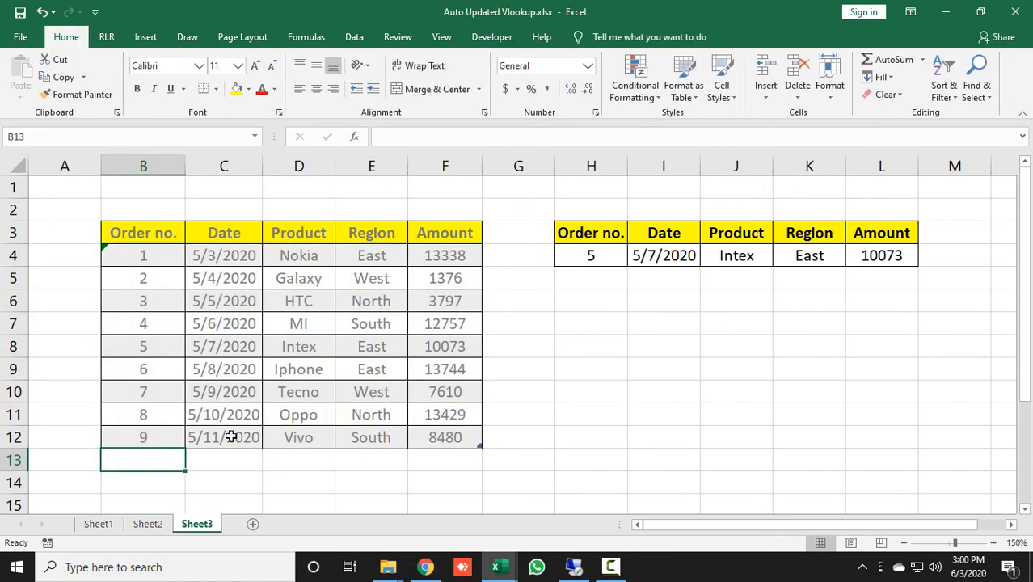
pyautogui.click(218, 457)
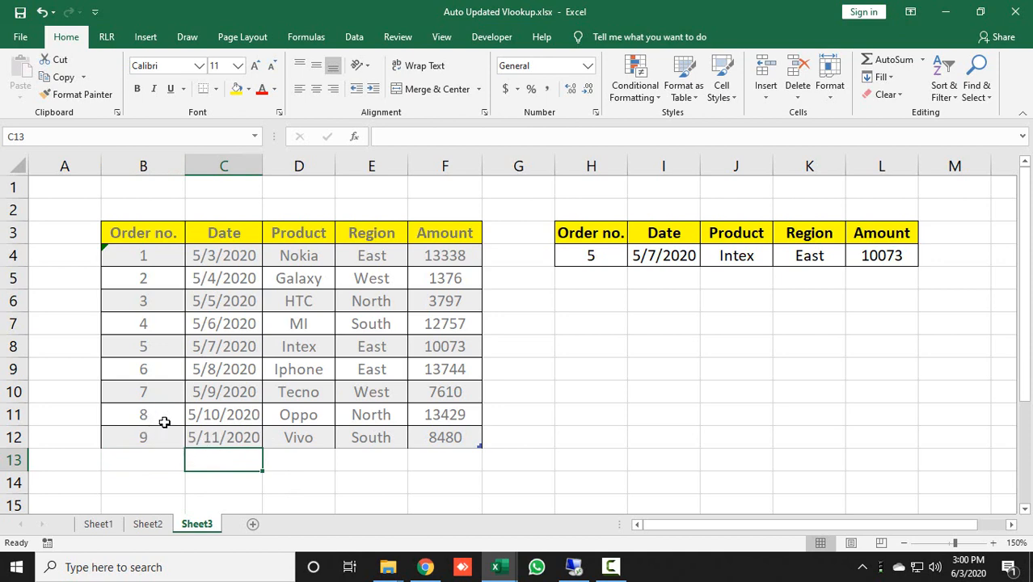
pyautogui.click(158, 464)
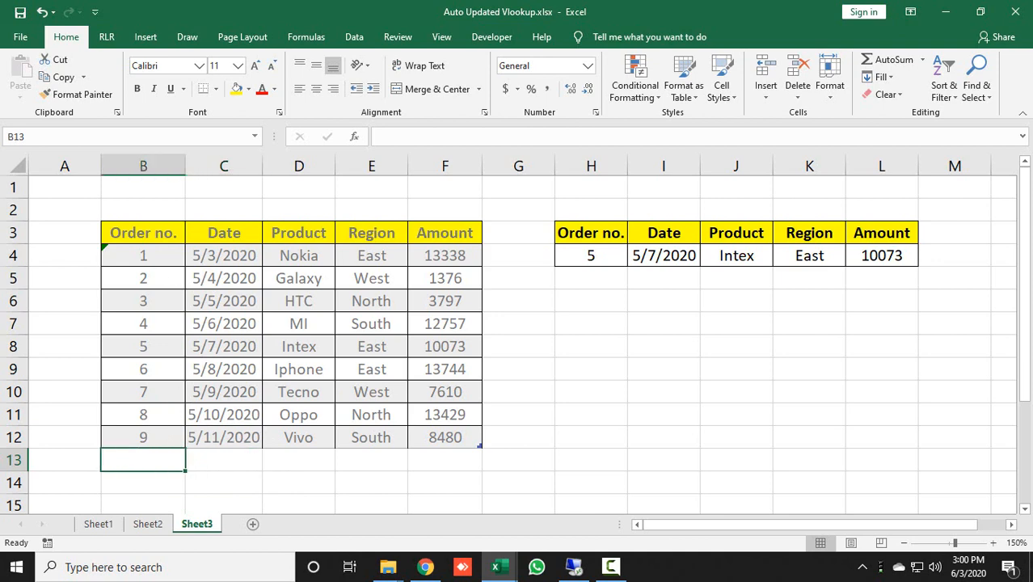
pyautogui.write('10')
pyautogui.press('Return')
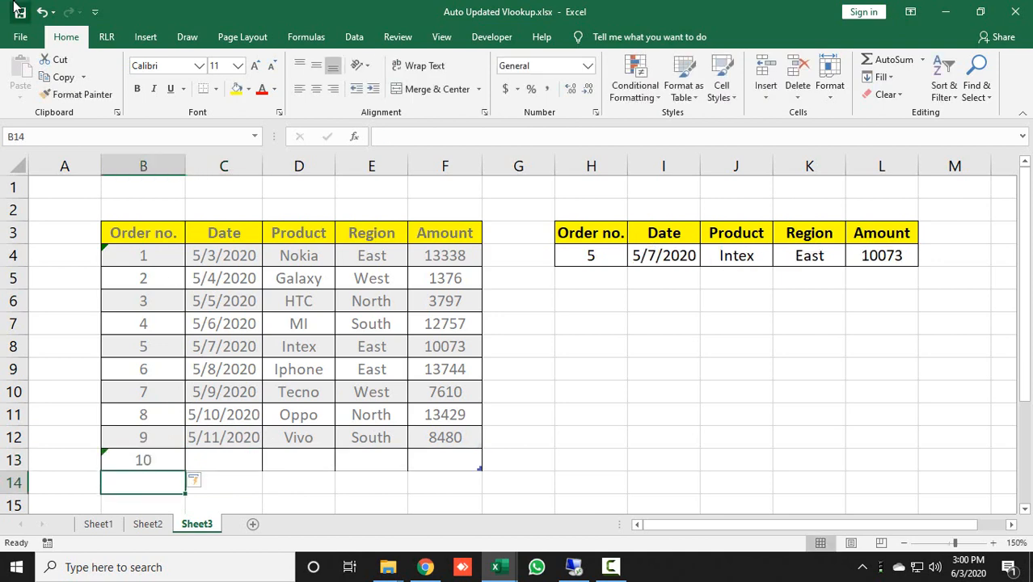
pyautogui.click(301, 497)
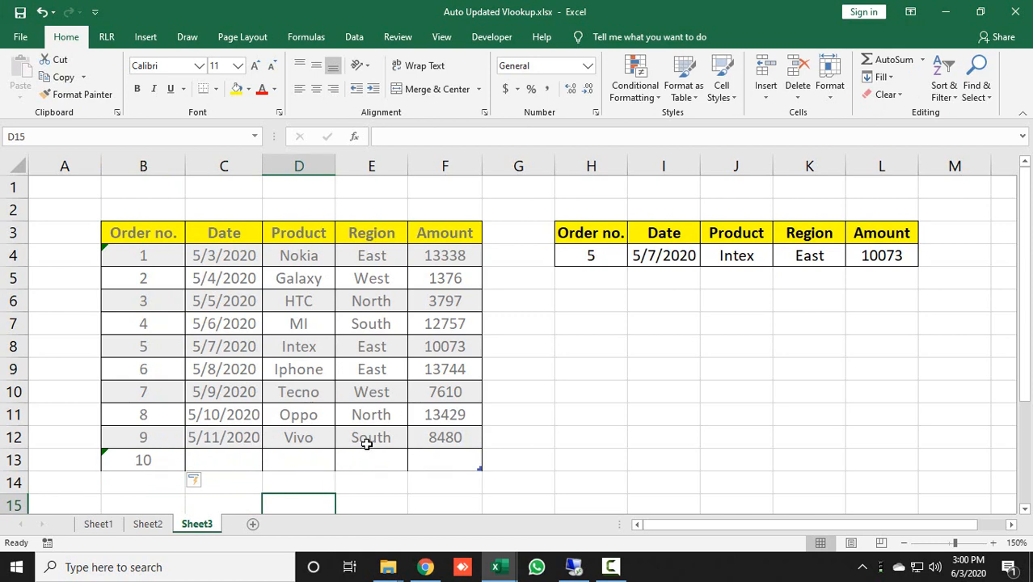
pyautogui.click(160, 485)
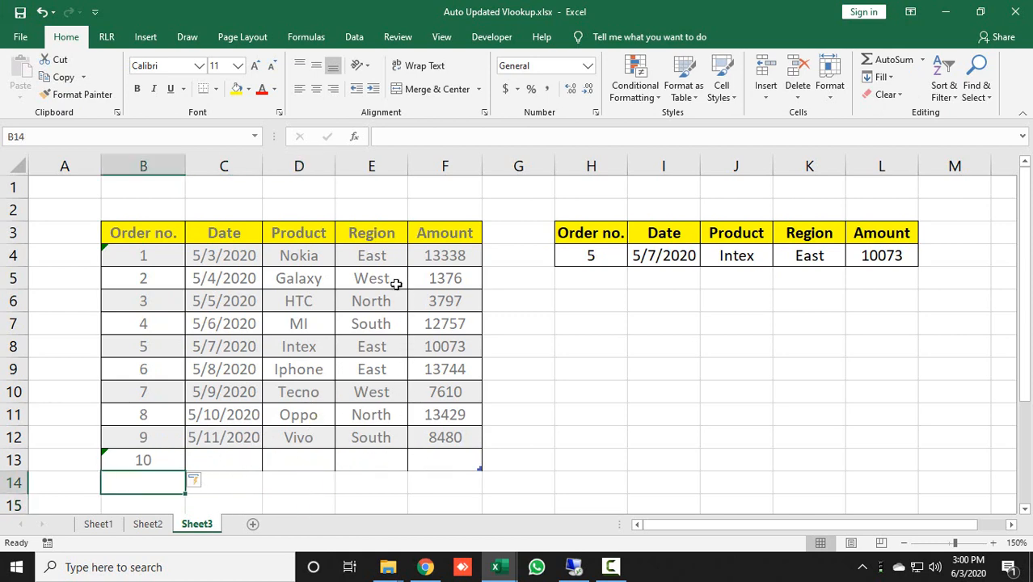
pyautogui.write('11')
pyautogui.press('Return')
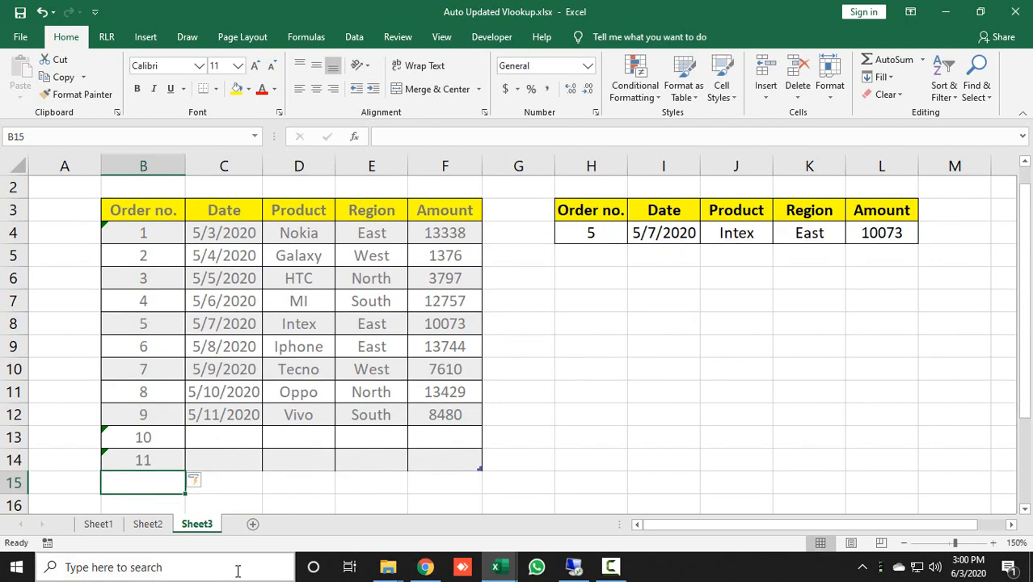
# Enter the current date, 6/3/2020, for orders 10 and 11 in C13 and C14.
pyautogui.click(259, 463)
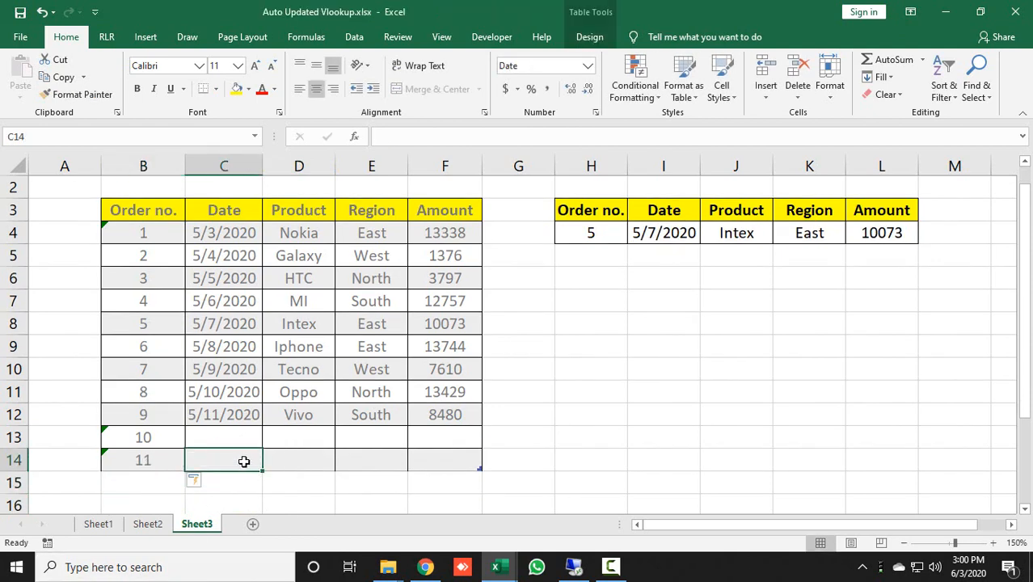
pyautogui.click(226, 437)
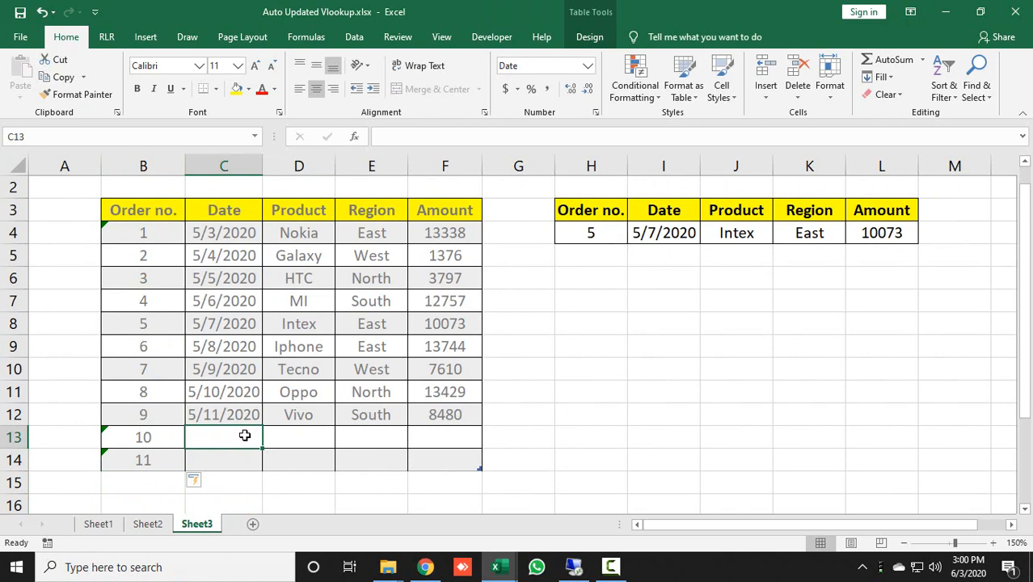
pyautogui.hotkey('ctrl', ';')
pyautogui.press('Return')
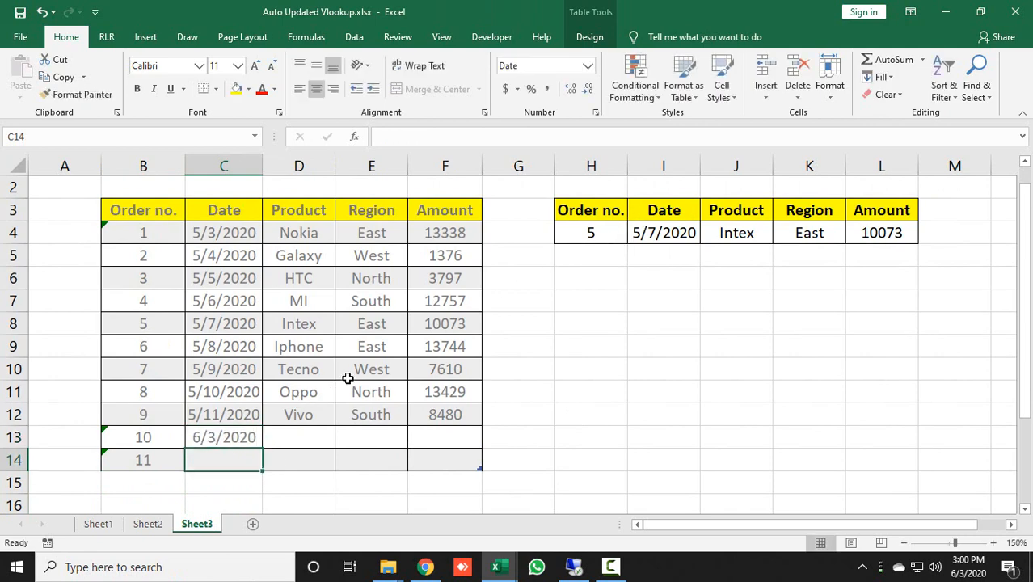
pyautogui.hotkey('ctrl', ';')
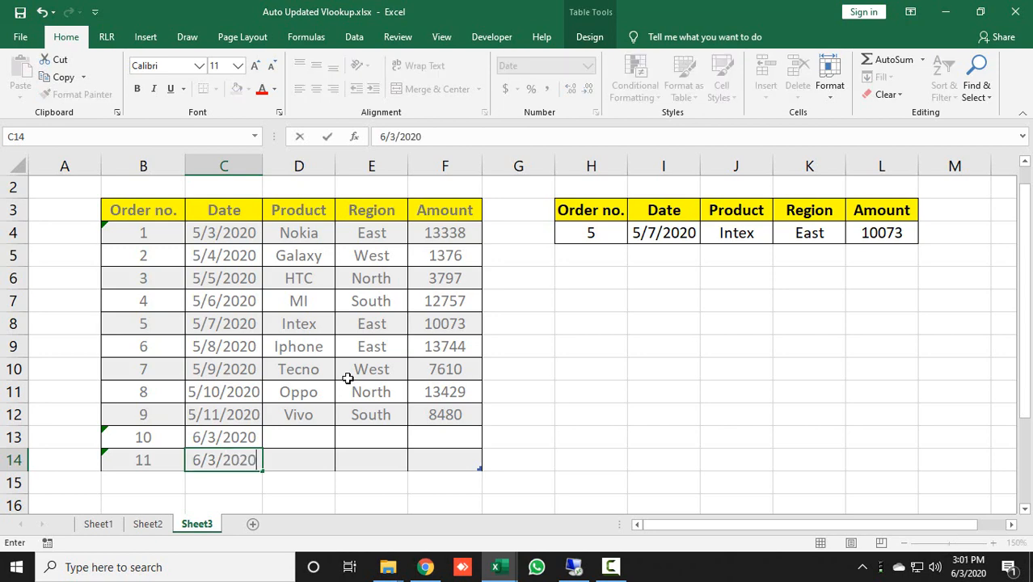
pyautogui.press('Return')
pyautogui.press('Return')
# Enter Samsung as the product for order 10 and fill it down to order 11.
pyautogui.press('Up')
pyautogui.press('Up')
pyautogui.press('Up')
pyautogui.press('Right')
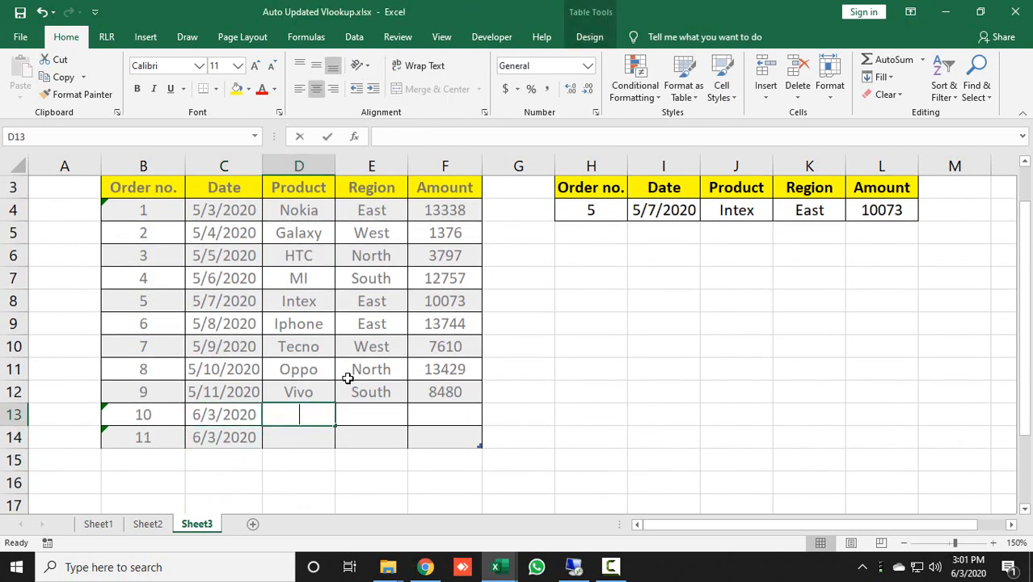
pyautogui.write('Samsung')
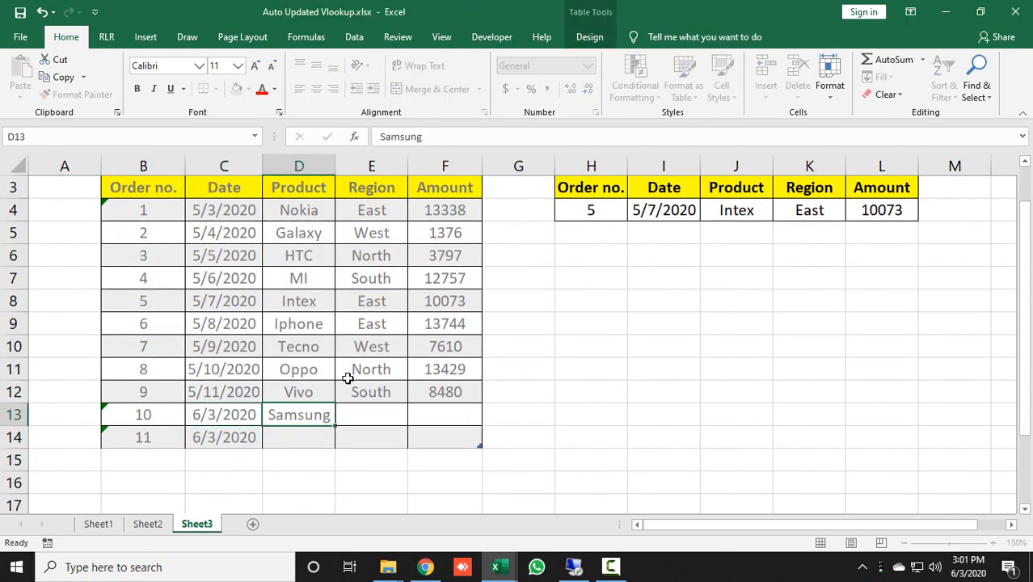
pyautogui.press('Return')
pyautogui.hotkey('ctrl', 'd')
pyautogui.press('Up')
pyautogui.press('Right')
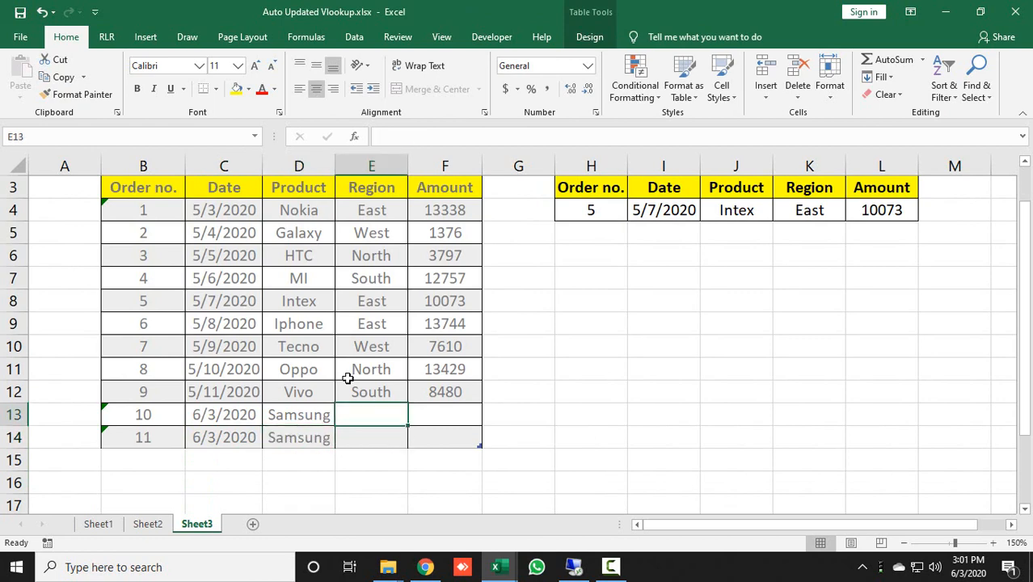
# Enter region West with amount 9500 for order 10, and region East with amount 18500 for order 11.
pyautogui.write('W')
pyautogui.press('Return')
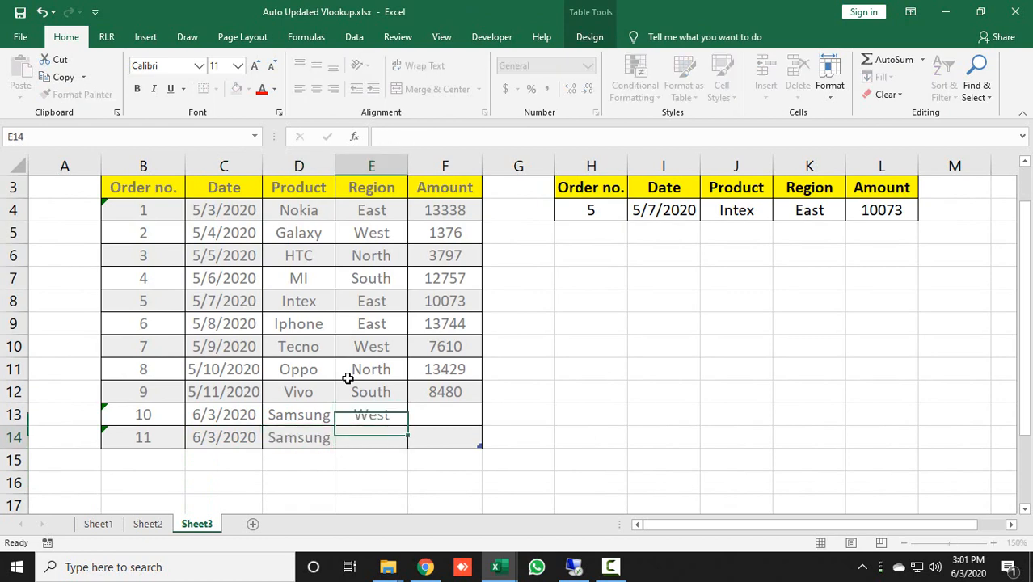
pyautogui.write('East')
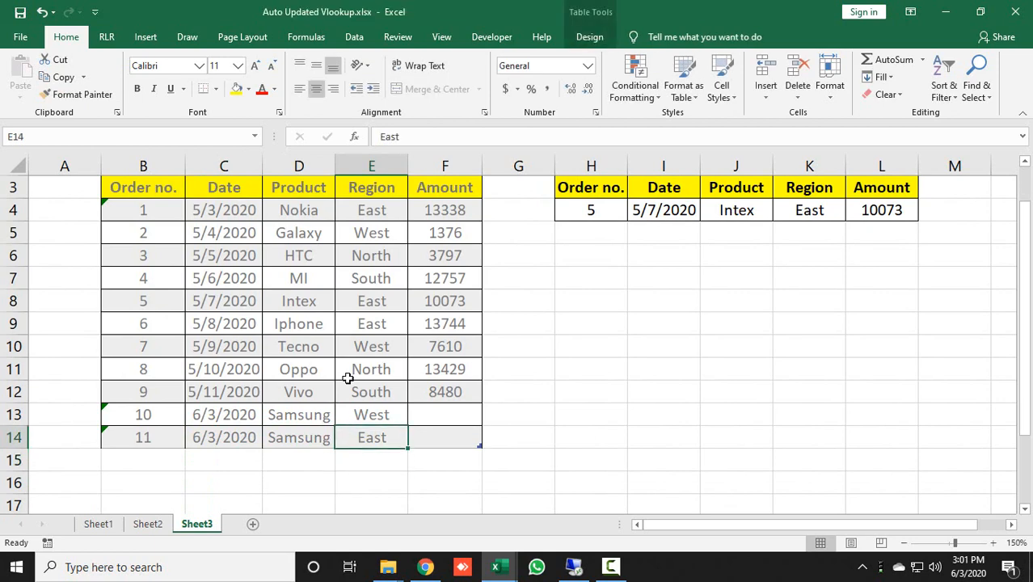
pyautogui.press('Up')
pyautogui.press('Right')
pyautogui.write('9500')
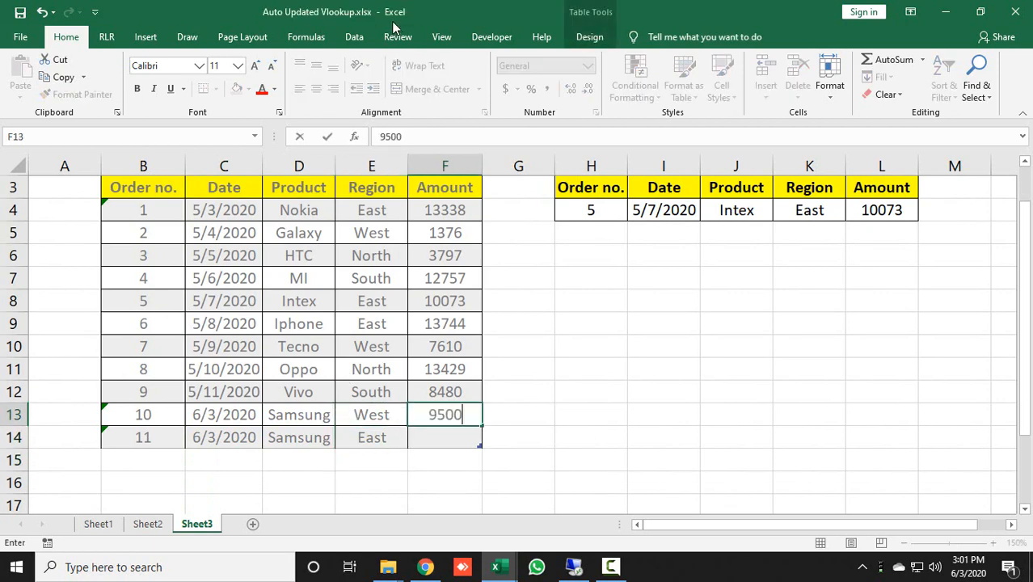
pyautogui.press('Return')
pyautogui.write('18500')
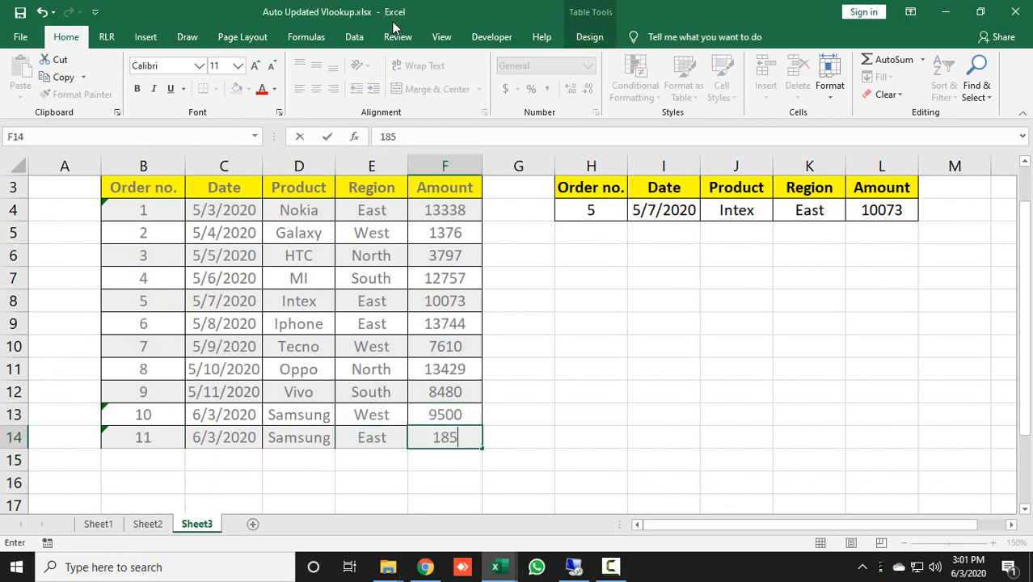
pyautogui.press('Return')
# Set the lookup order number in H4 to 11.
pyautogui.press('Up')
pyautogui.press('Up')
pyautogui.press('Up')
pyautogui.press('Up')
pyautogui.press('Up')
pyautogui.press('Up')
pyautogui.press('Up')
pyautogui.press('Up')
pyautogui.press('Up')
pyautogui.press('Up')
pyautogui.press('Up')
pyautogui.press('Up')
pyautogui.press('Up')
pyautogui.press('Up')
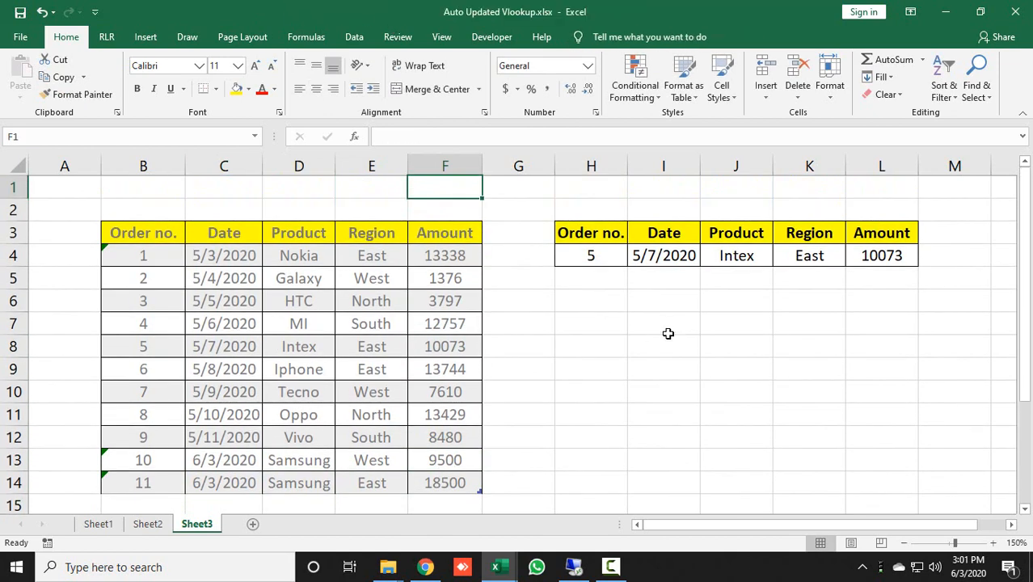
pyautogui.click(602, 258)
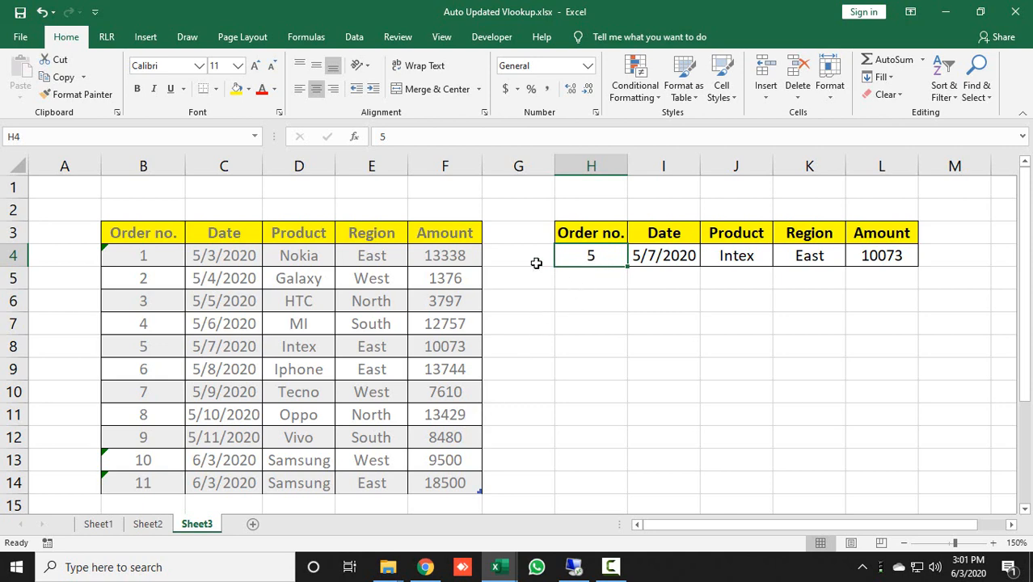
pyautogui.write('11')
pyautogui.press('Return')
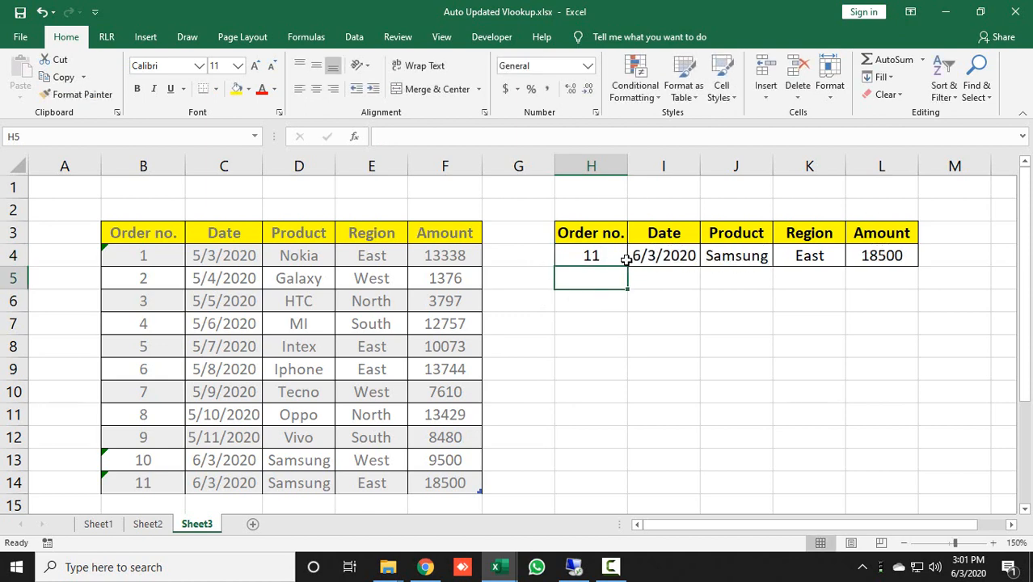
# Add a list validation dropdown to H4 with source =$B$4:$B$14 and choose order 10 from it.
pyautogui.click(595, 257)
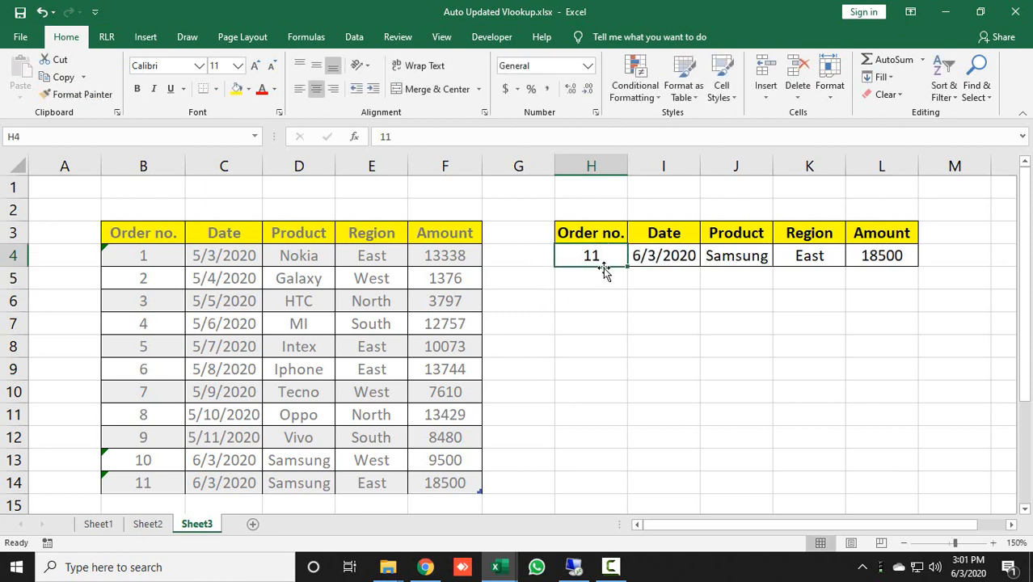
pyautogui.hotkey('alt', 'd')
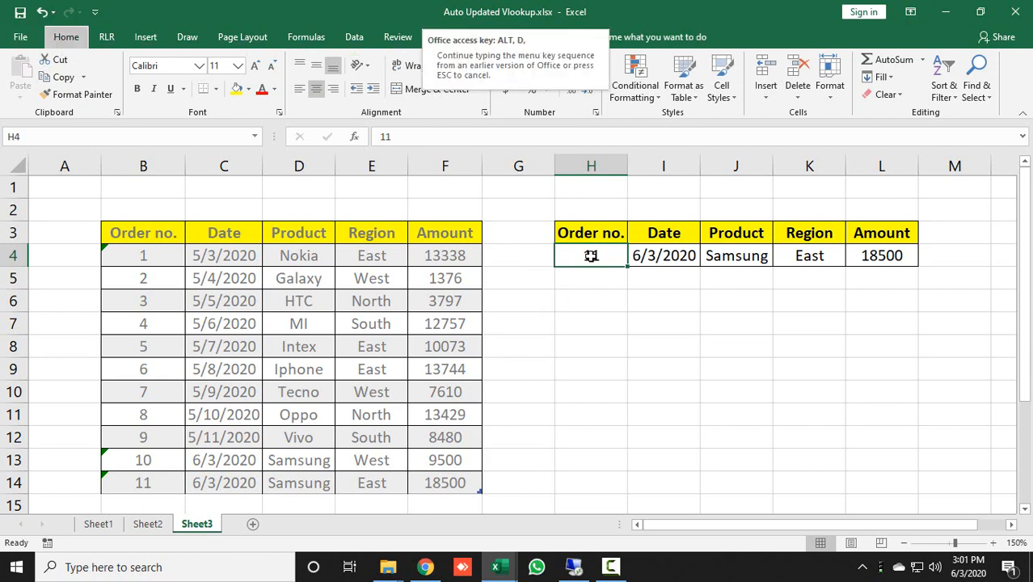
pyautogui.press('l')
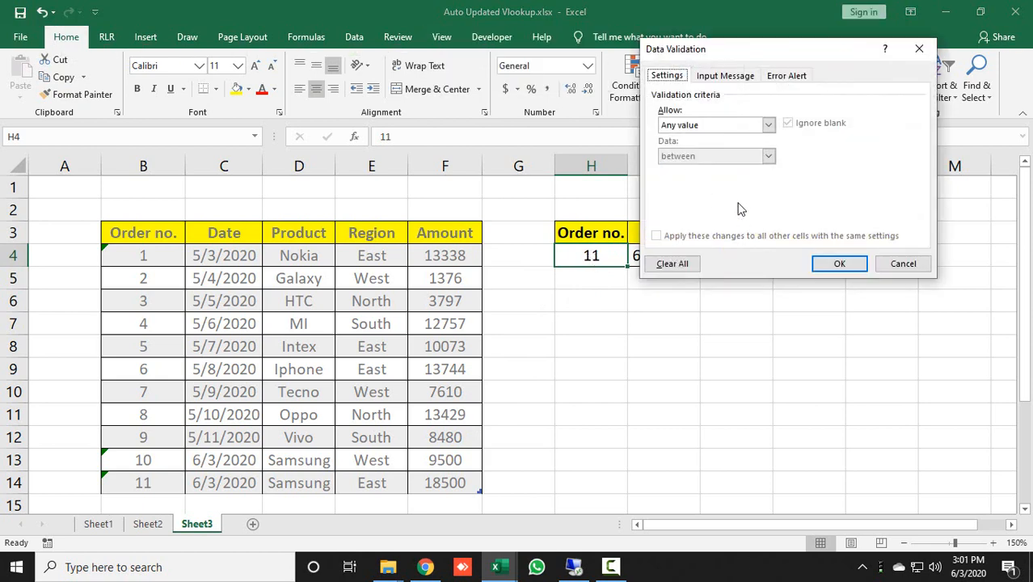
pyautogui.click(710, 125)
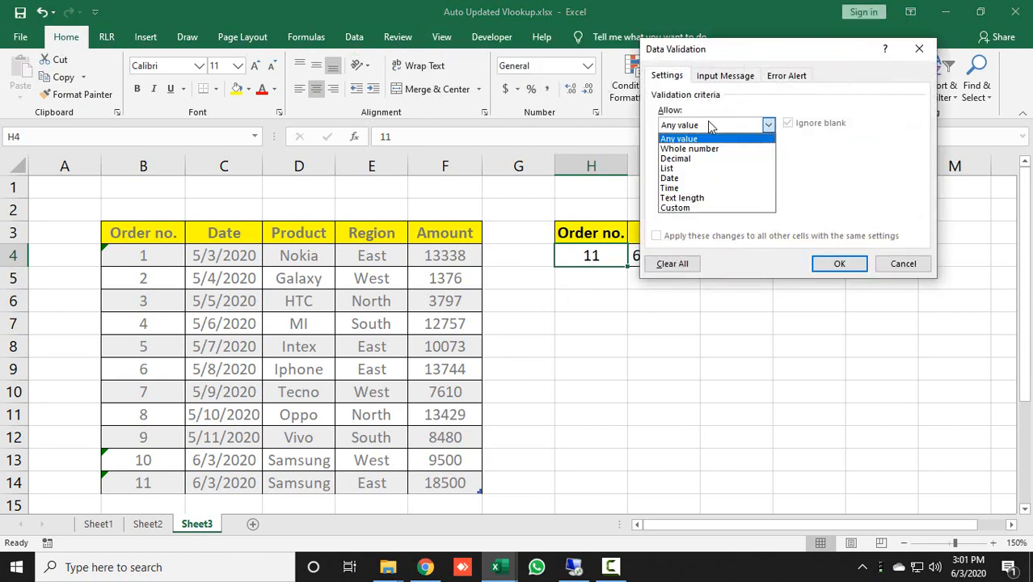
pyautogui.click(692, 168)
pyautogui.click(725, 188)
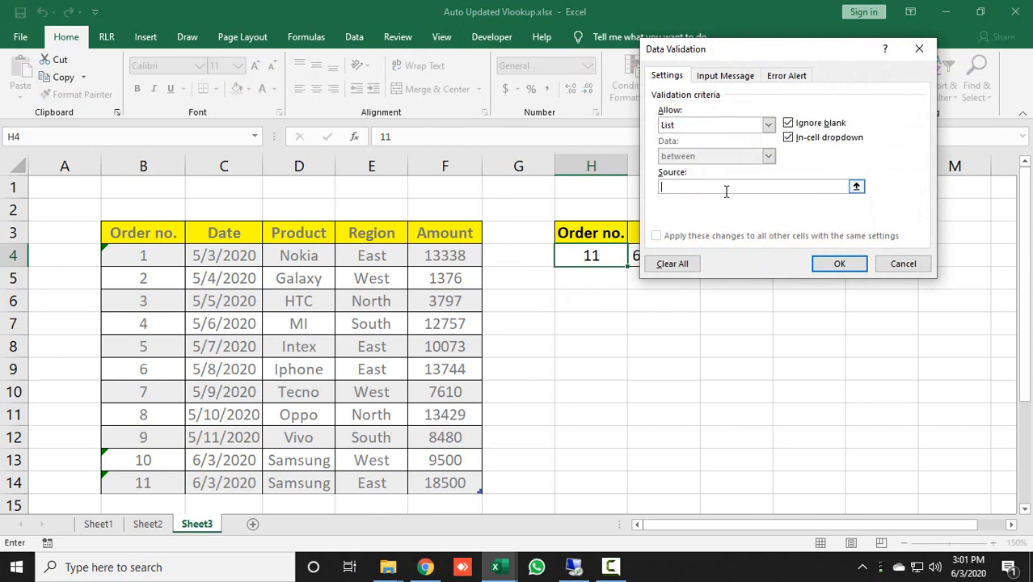
pyautogui.moveTo(149, 257); pyautogui.dragTo(145, 474)
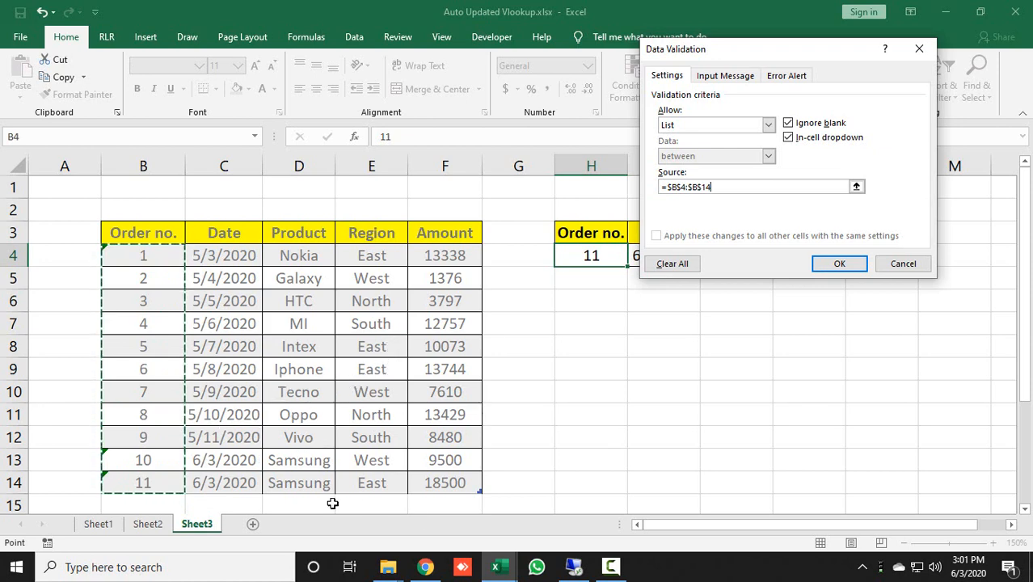
pyautogui.click(838, 269)
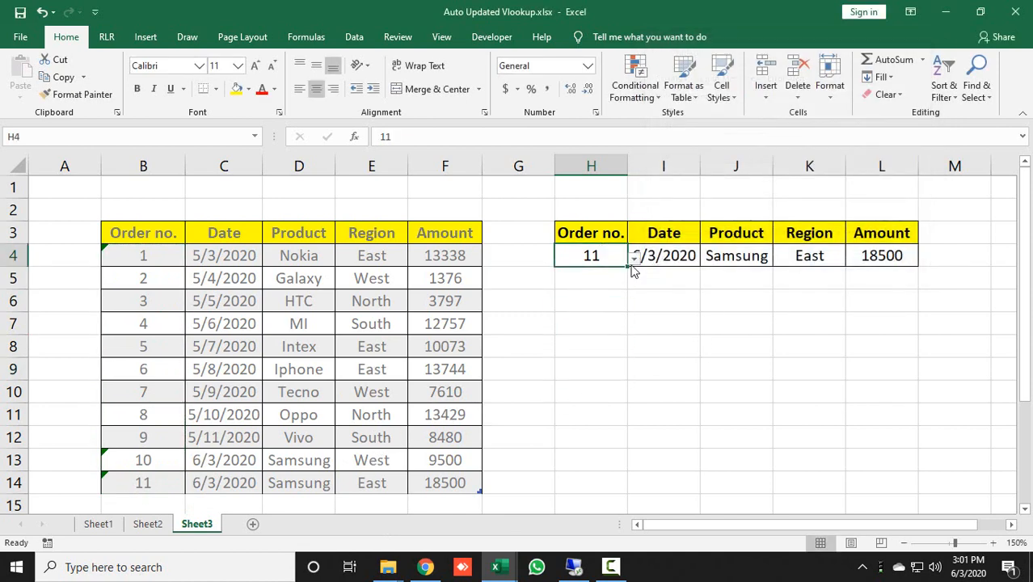
pyautogui.click(635, 257)
pyautogui.click(592, 366)
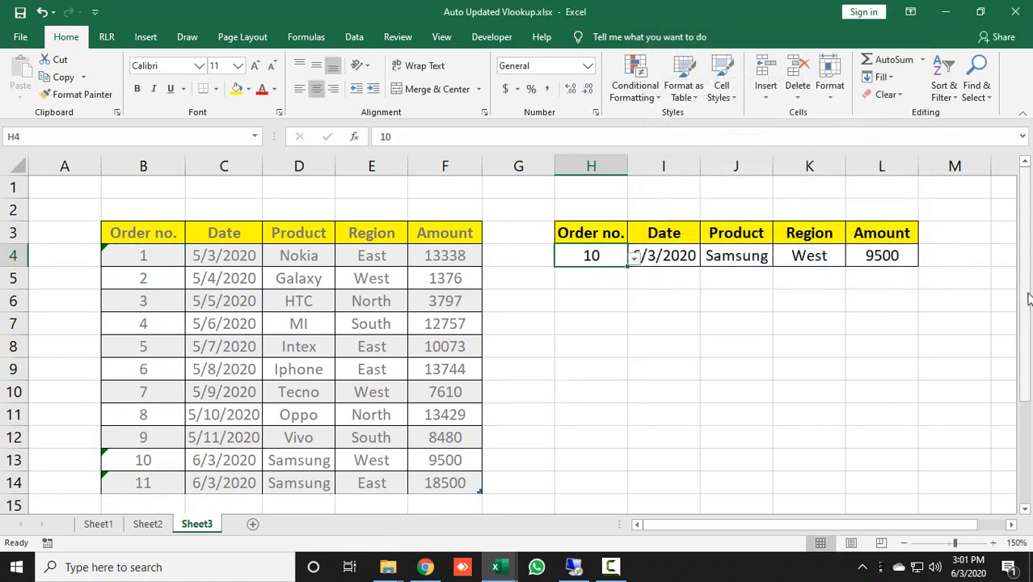
# Add order number 12 in B15 below the table and enter the current date, 6/3/2020, in C15.
pyautogui.moveTo(1028, 300); pyautogui.dragTo(1028, 308)
pyautogui.click(144, 464)
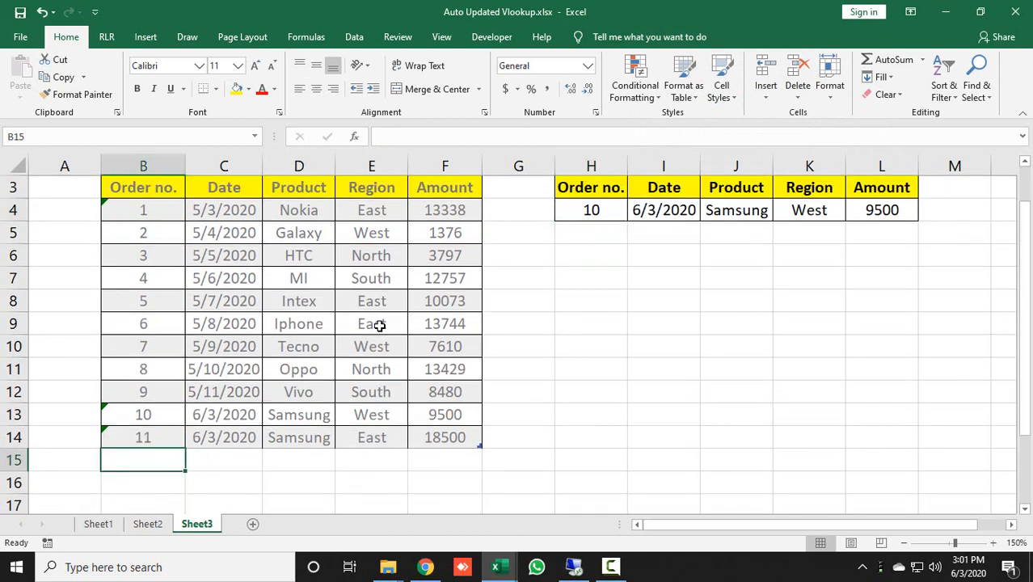
pyautogui.write('12')
pyautogui.press('Return')
pyautogui.press('Up')
pyautogui.press('Right')
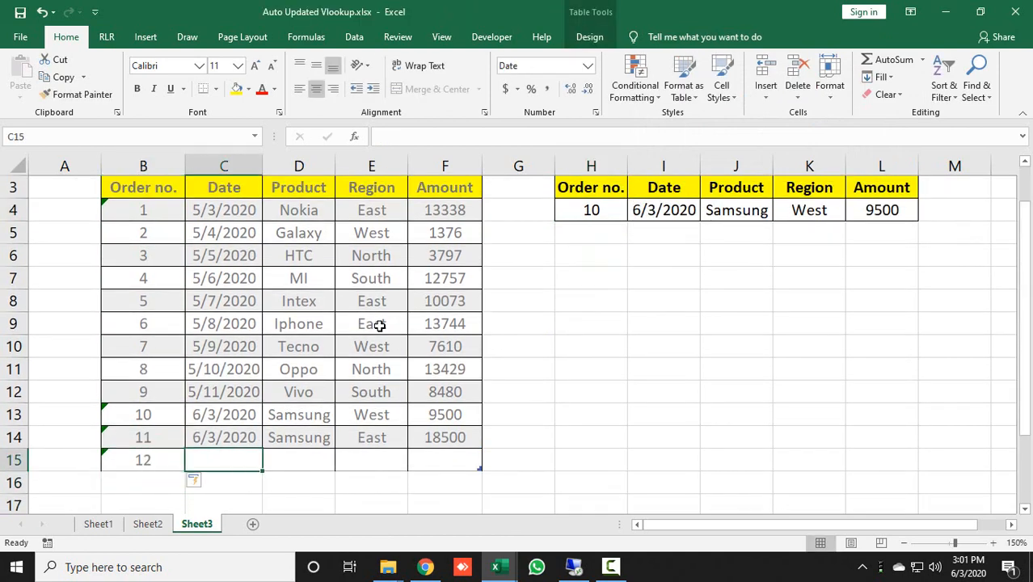
pyautogui.hotkey('ctrl', ';')
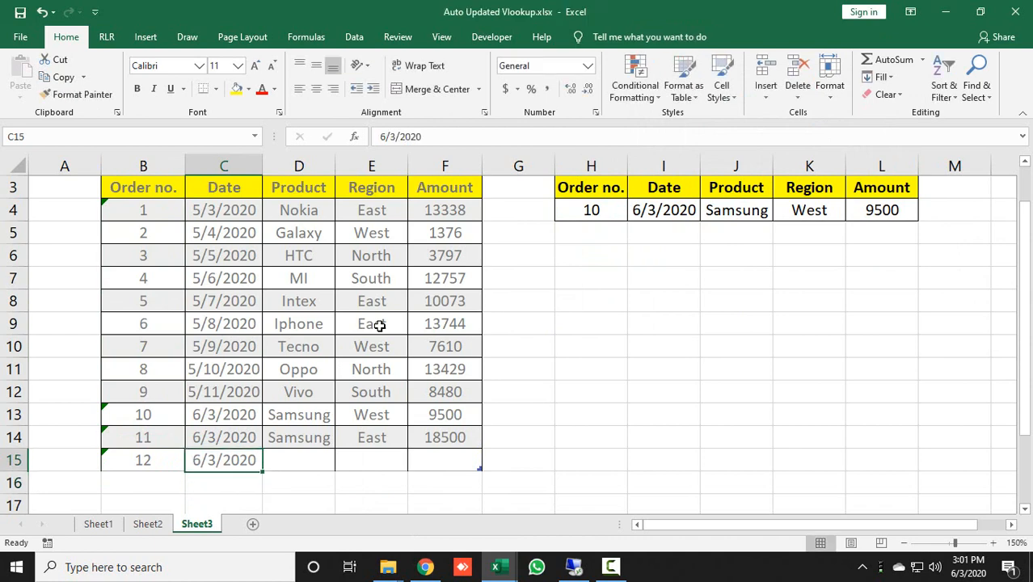
# Fill product Samsung and region East down from order 11 to order 12, and set its amount to 17500.
pyautogui.press('Tab')
pyautogui.hotkey('shift', 'Right')
pyautogui.hotkey('shift', 'Right')
pyautogui.hotkey('ctrl', 'd')
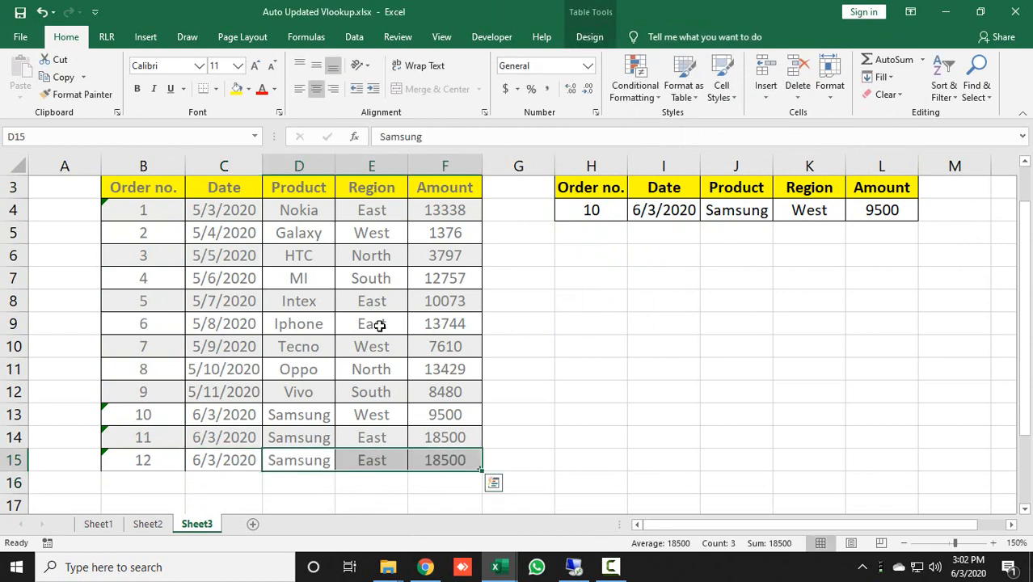
pyautogui.hotkey('shift', 'Left')
pyautogui.hotkey('shift', 'Left')
pyautogui.press('Right')
pyautogui.press('Right')
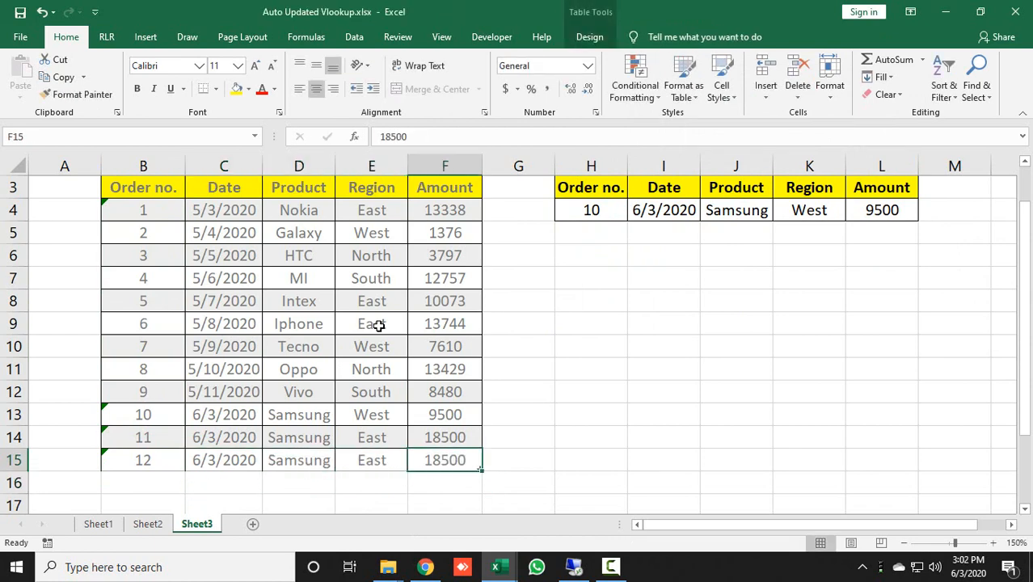
pyautogui.write('17500')
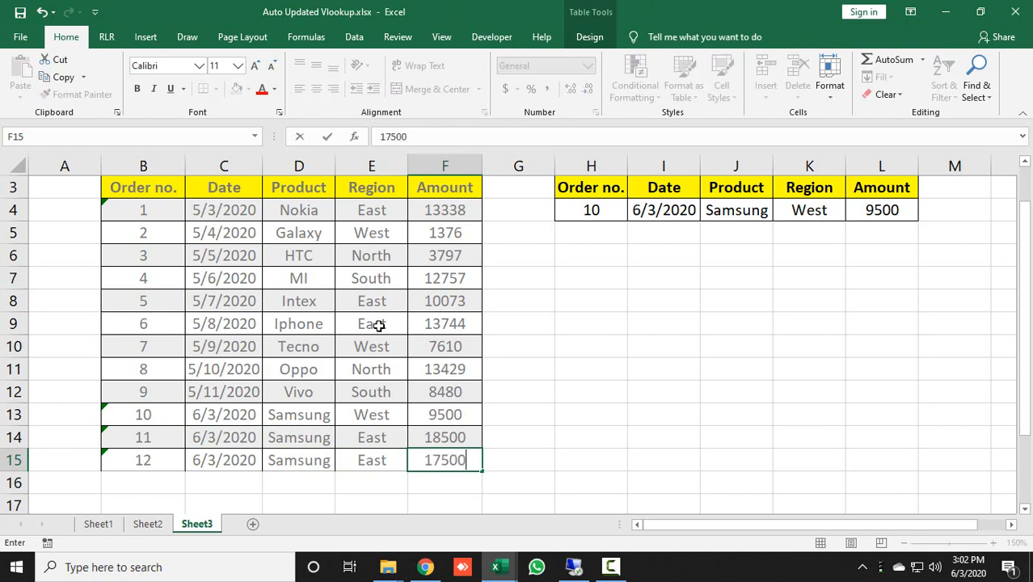
pyautogui.press('Return')
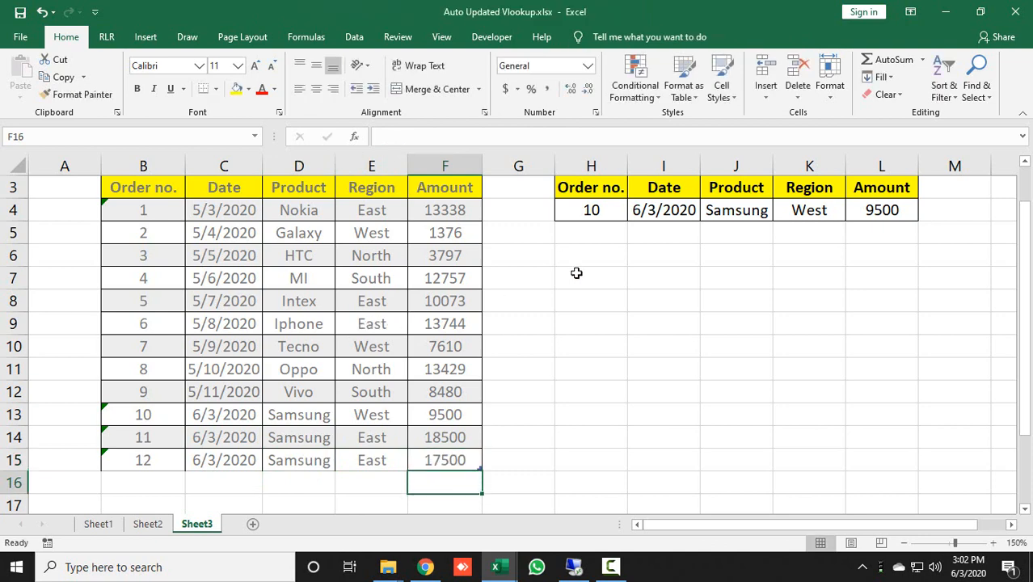
# Choose order 12 from the order number dropdown in H4.
pyautogui.click(602, 207)
pyautogui.click(636, 212)
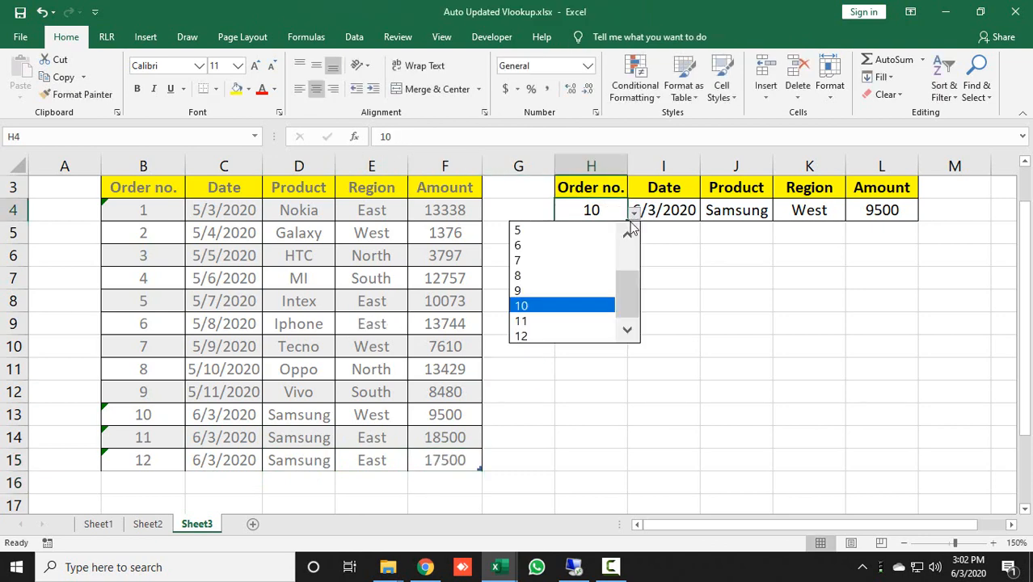
pyautogui.click(546, 336)
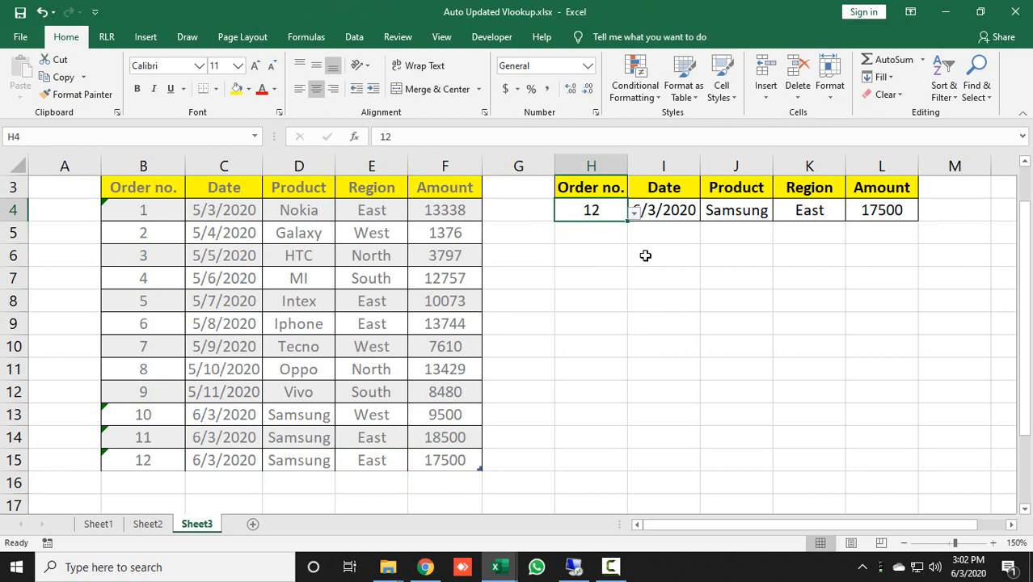
pyautogui.click(695, 273)
pyautogui.click(886, 207)
pyautogui.click(722, 253)
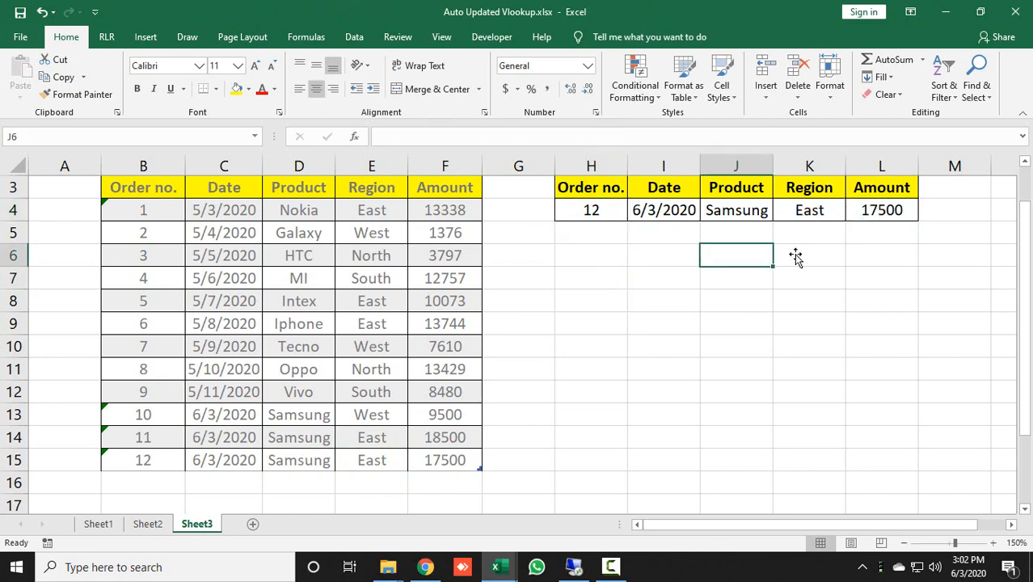
pyautogui.moveTo(1024, 267); pyautogui.dragTo(1007, 226)
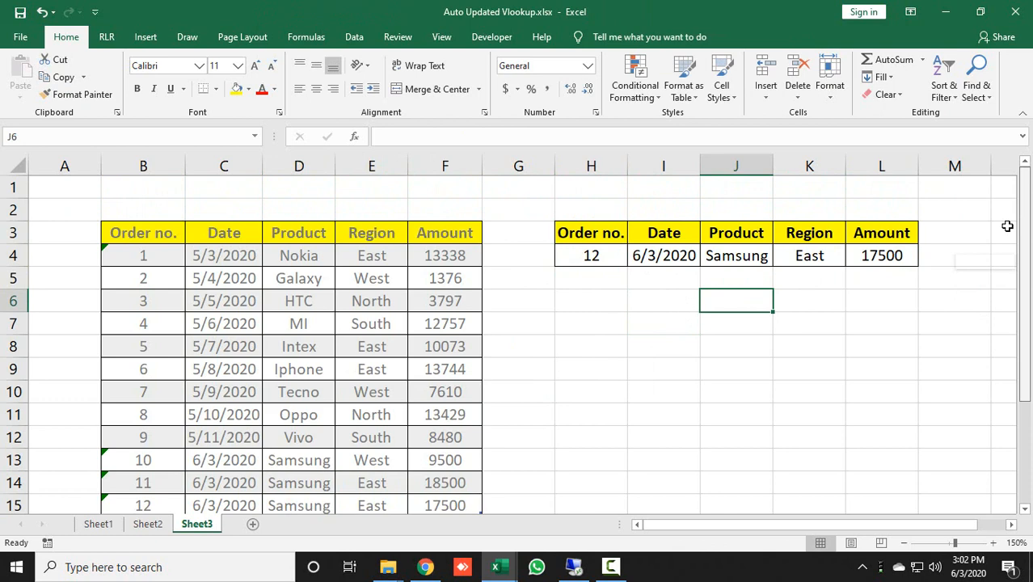
pyautogui.click(594, 358)
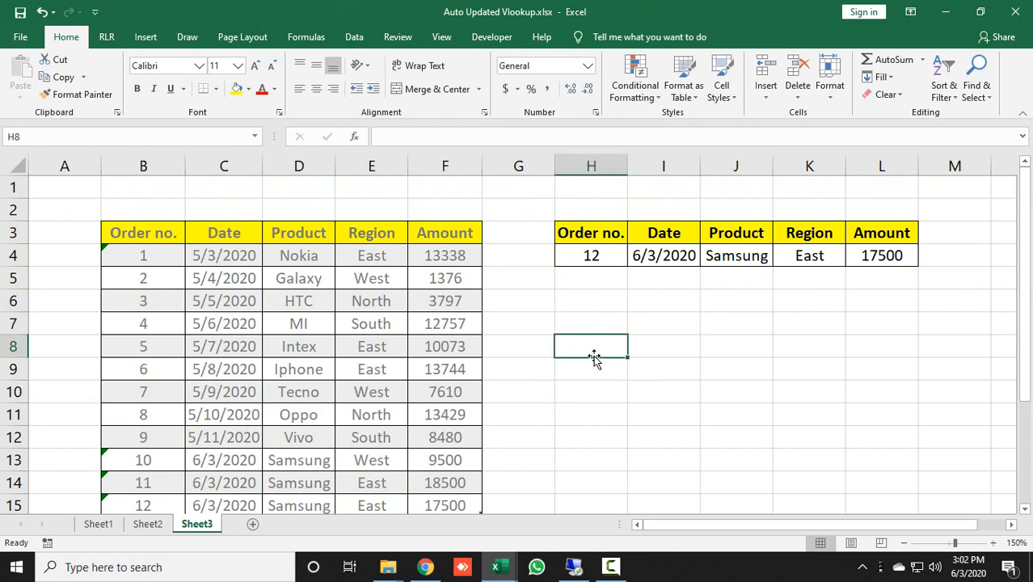